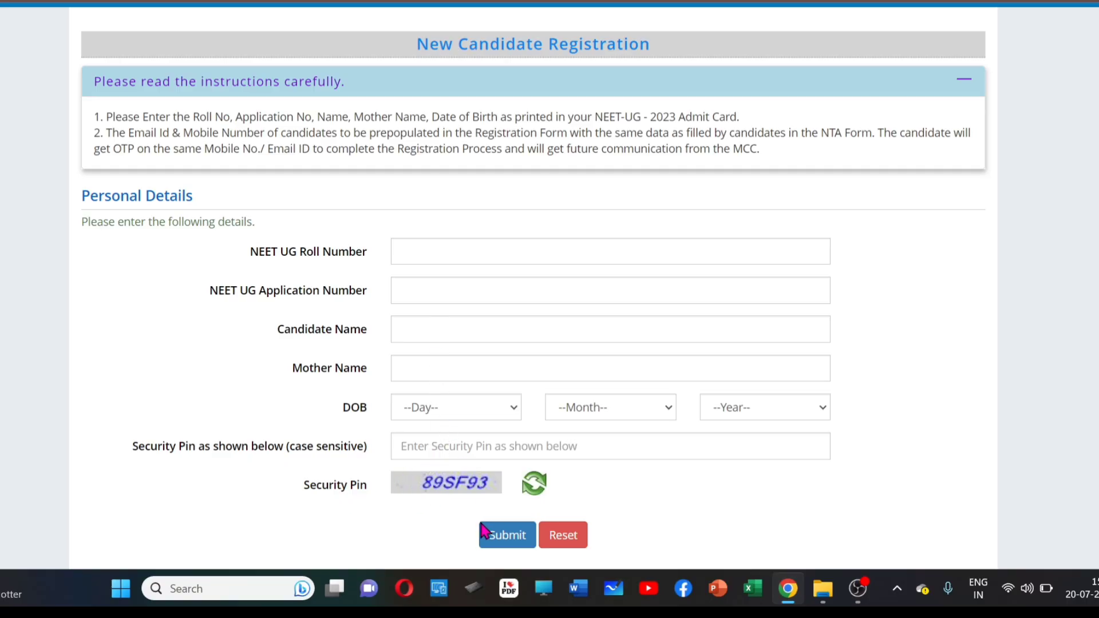
# Choose and confirm the account password, enter the security pin shown on the registration page, and submit the registration
pyautogui.scroll(-1, 522, 485)
pyautogui.scroll(-1, 525, 492)
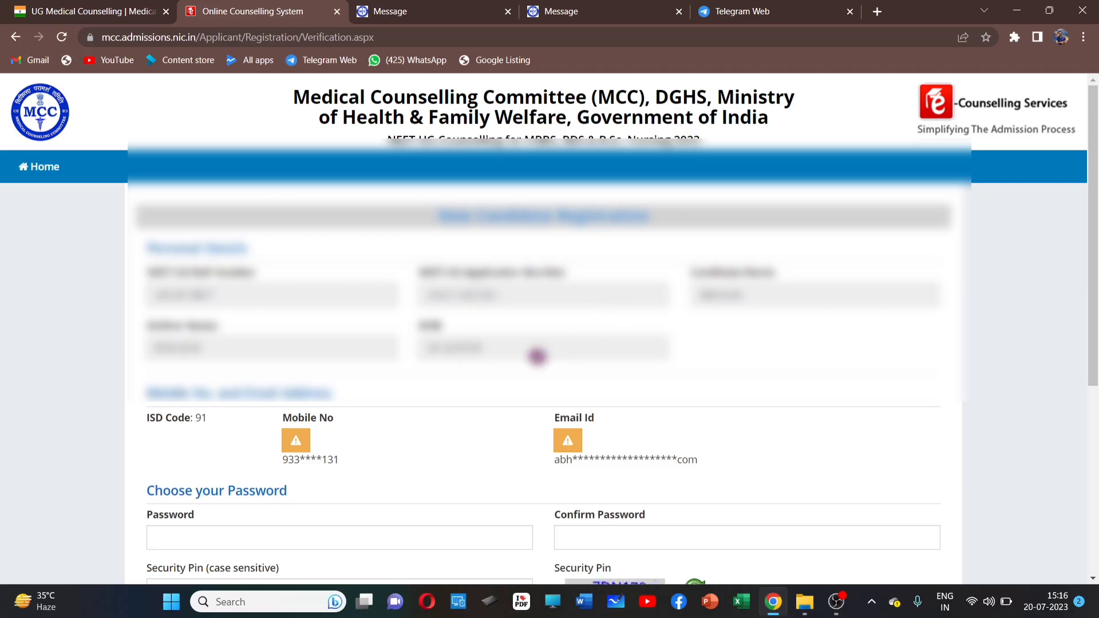
pyautogui.scroll(-1, 538, 356)
pyautogui.scroll(-3, 538, 356)
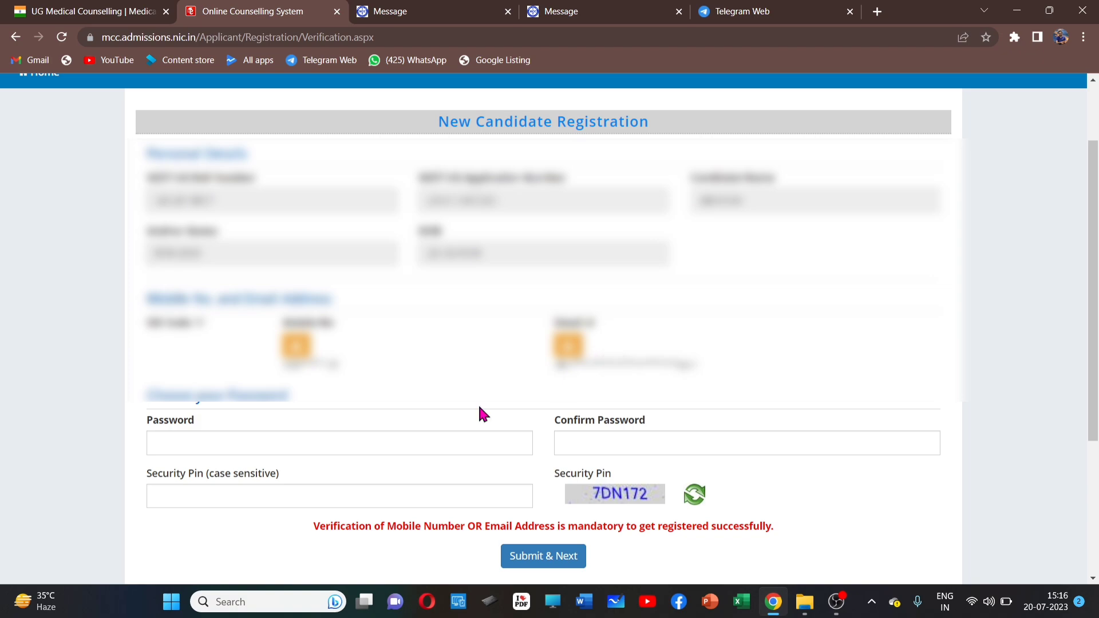
pyautogui.scroll(-1, 398, 450)
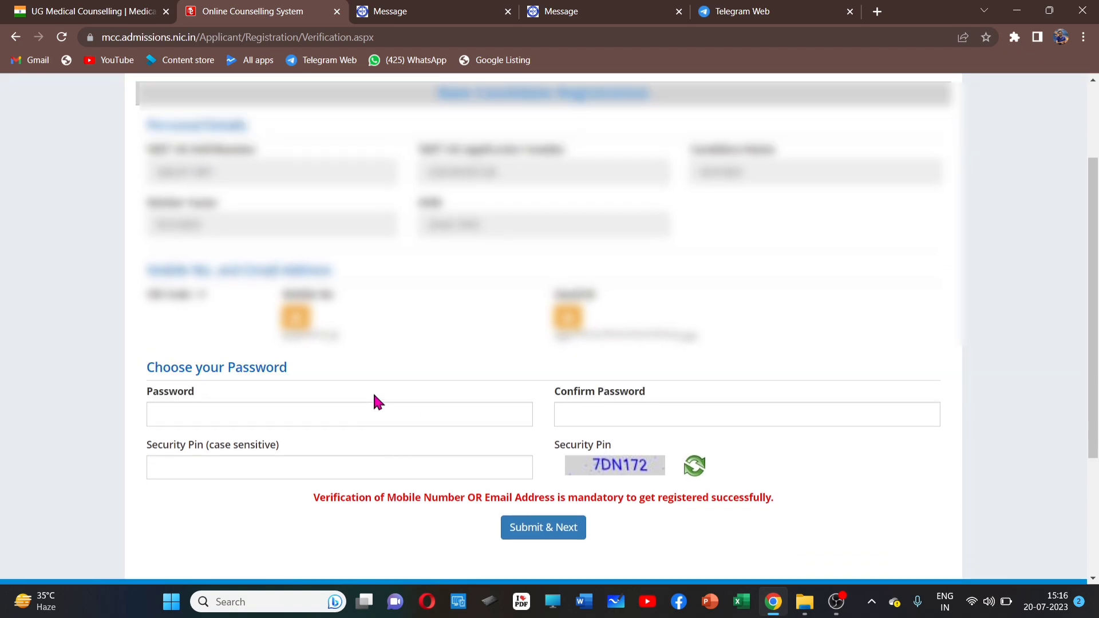
pyautogui.click(359, 416)
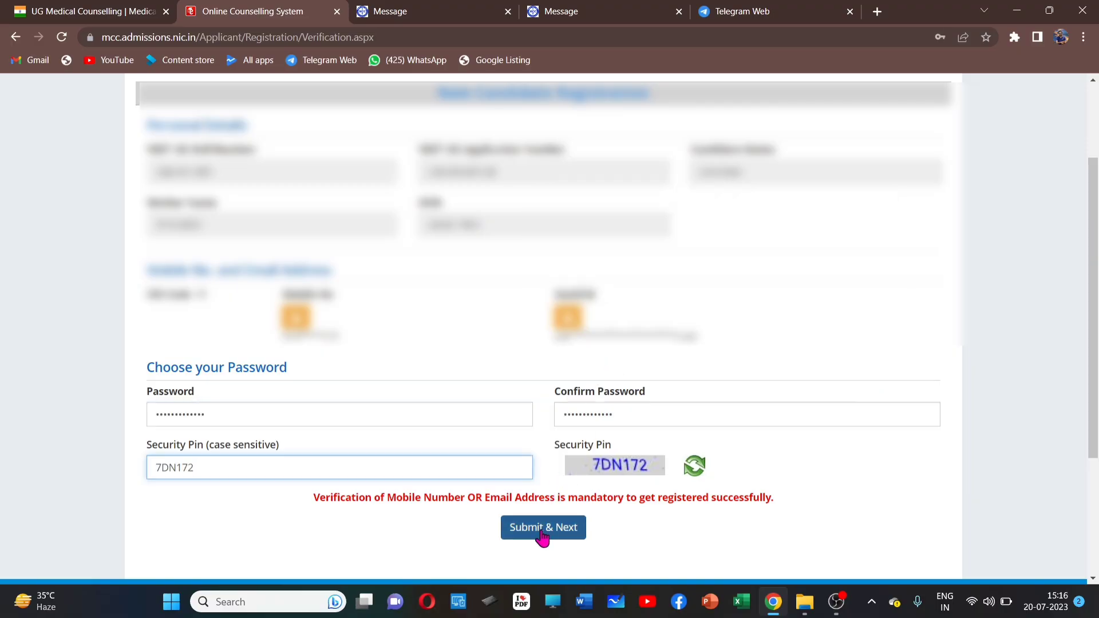
pyautogui.click(542, 536)
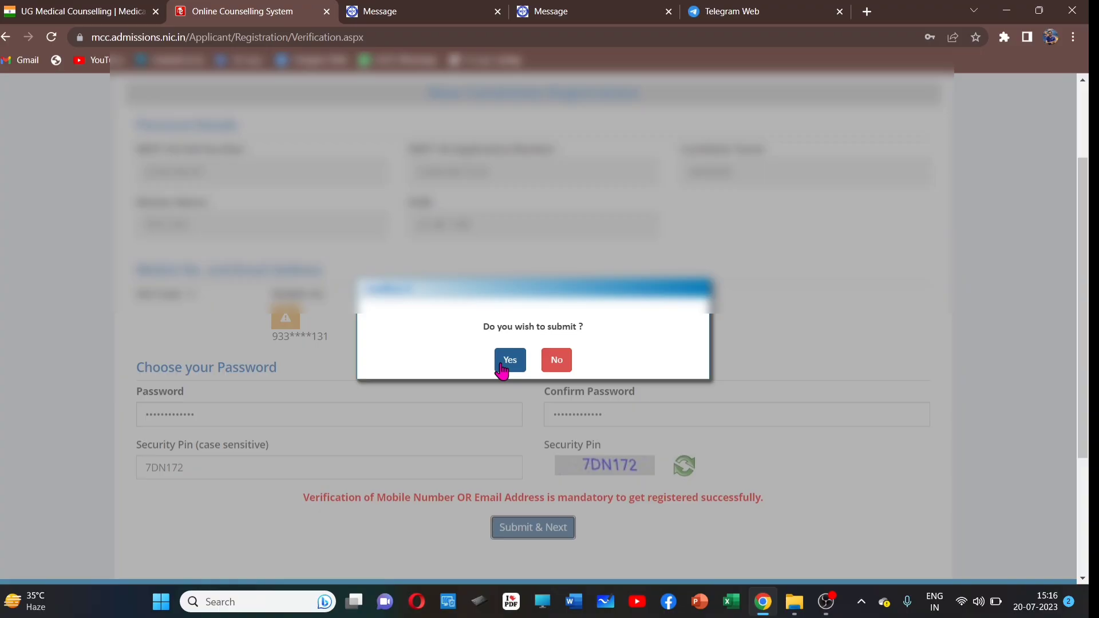
pyautogui.click(509, 362)
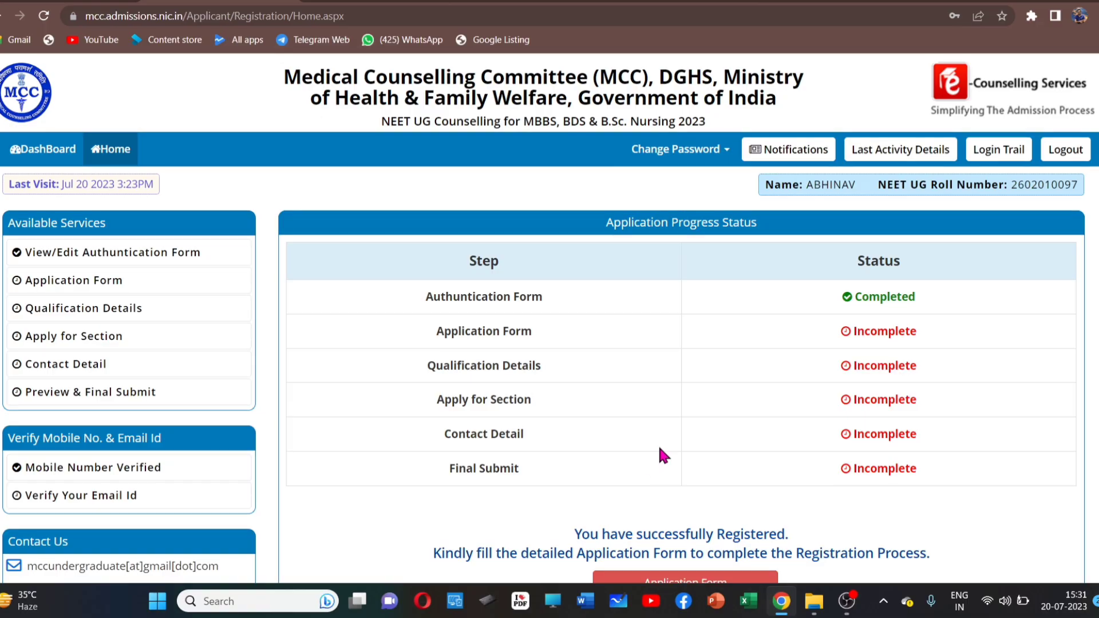
# Open the detailed application form and set the candidate's religion to HINDUISM
pyautogui.scroll(-3, 657, 450)
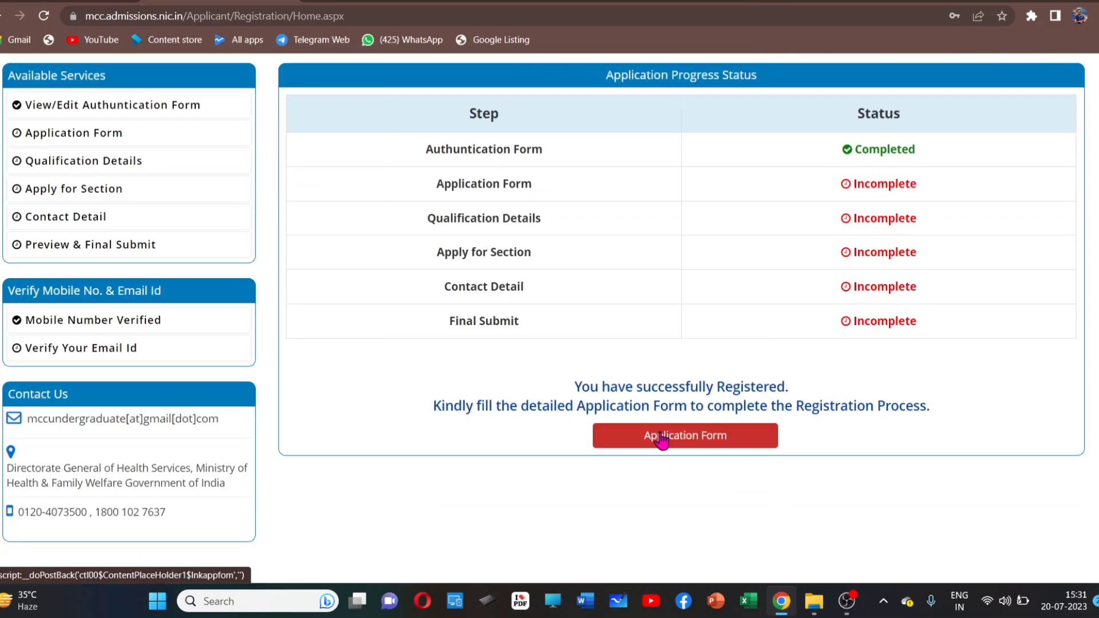
pyautogui.click(662, 440)
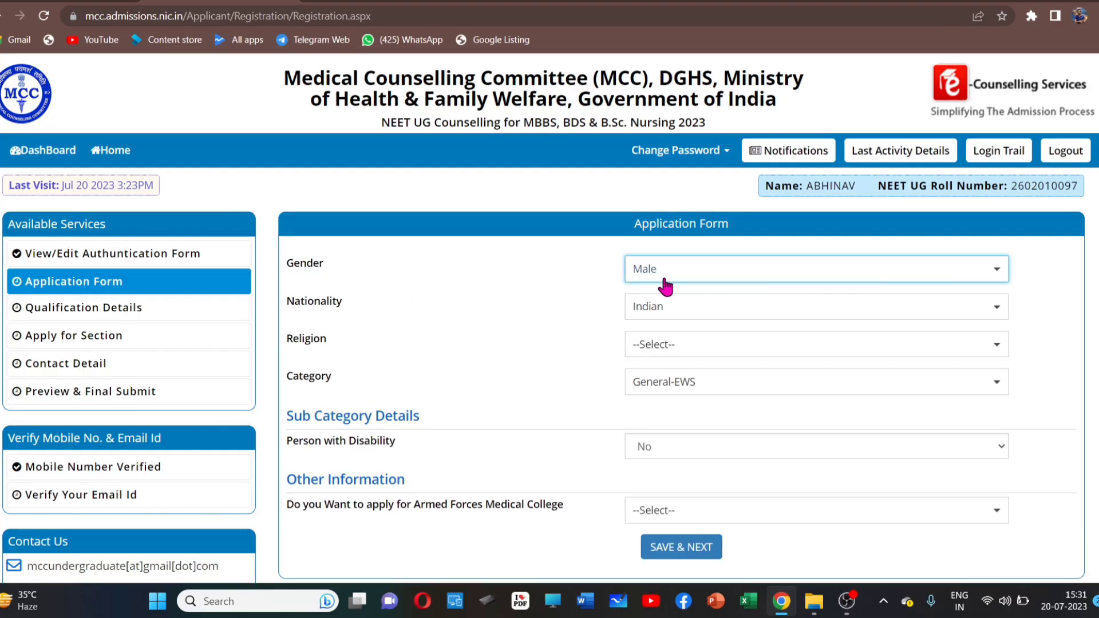
pyautogui.click(691, 322)
pyautogui.click(691, 322)
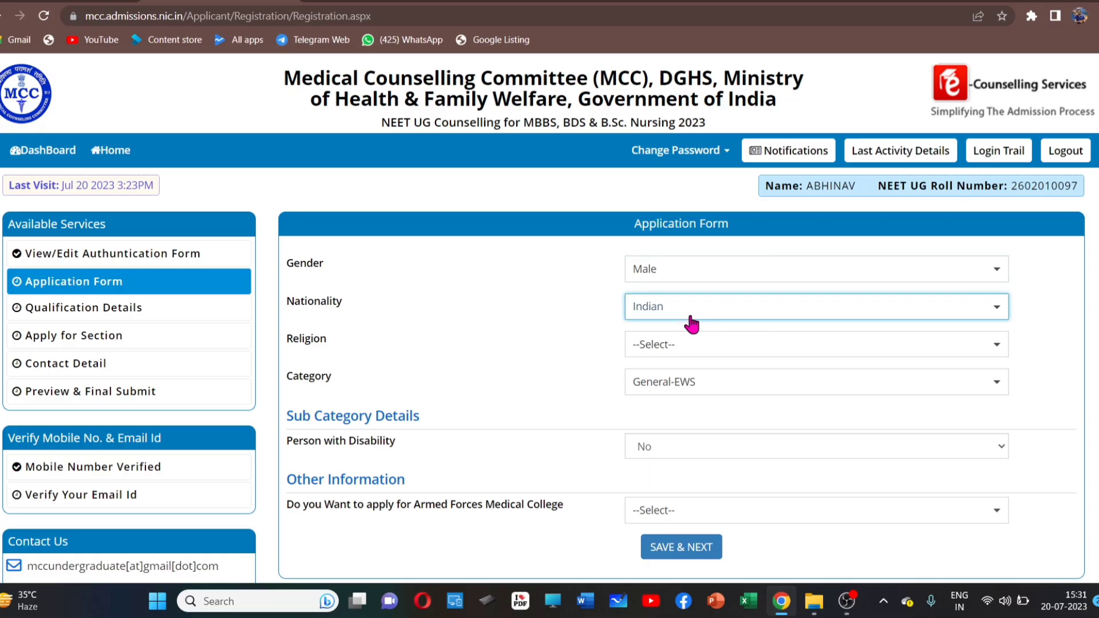
pyautogui.click(688, 355)
pyautogui.click(695, 394)
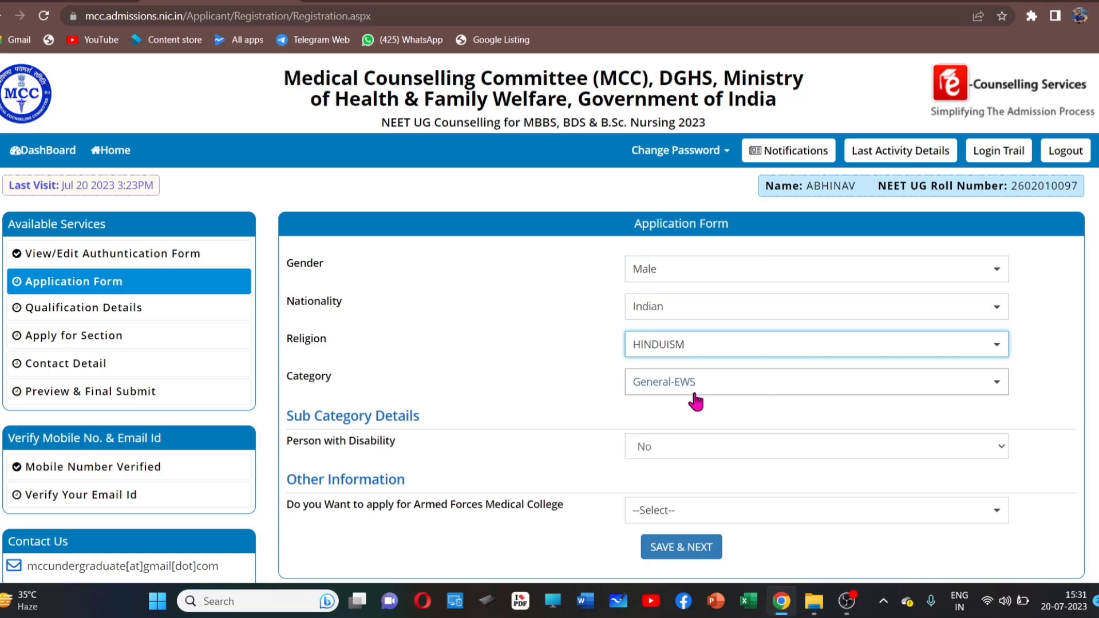
# Examine the category options offered in the application form
pyautogui.click(727, 389)
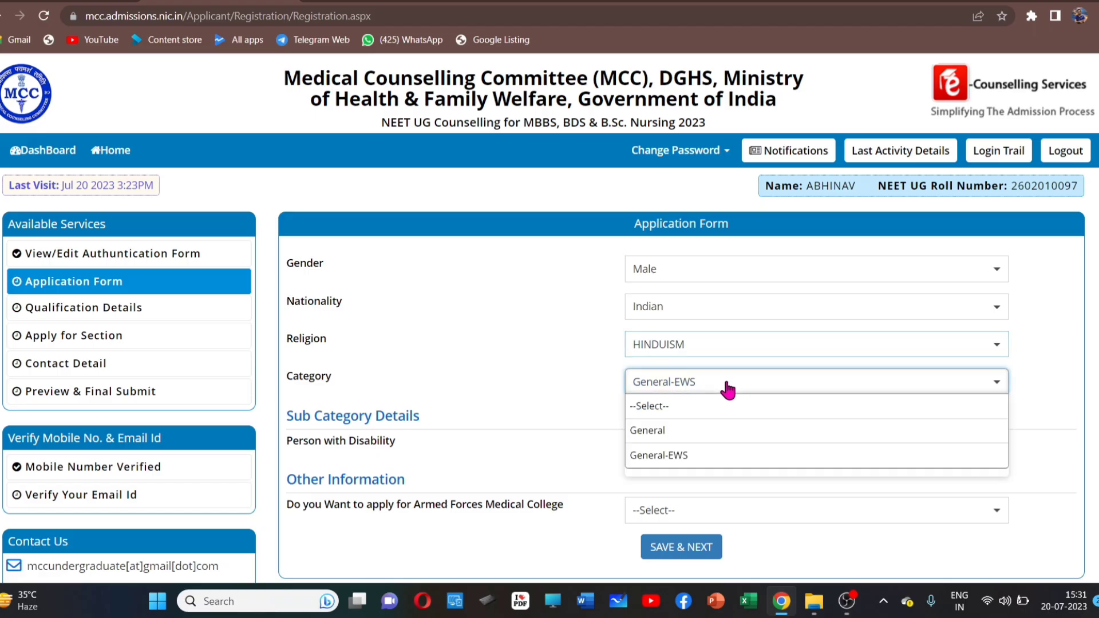
pyautogui.click(550, 338)
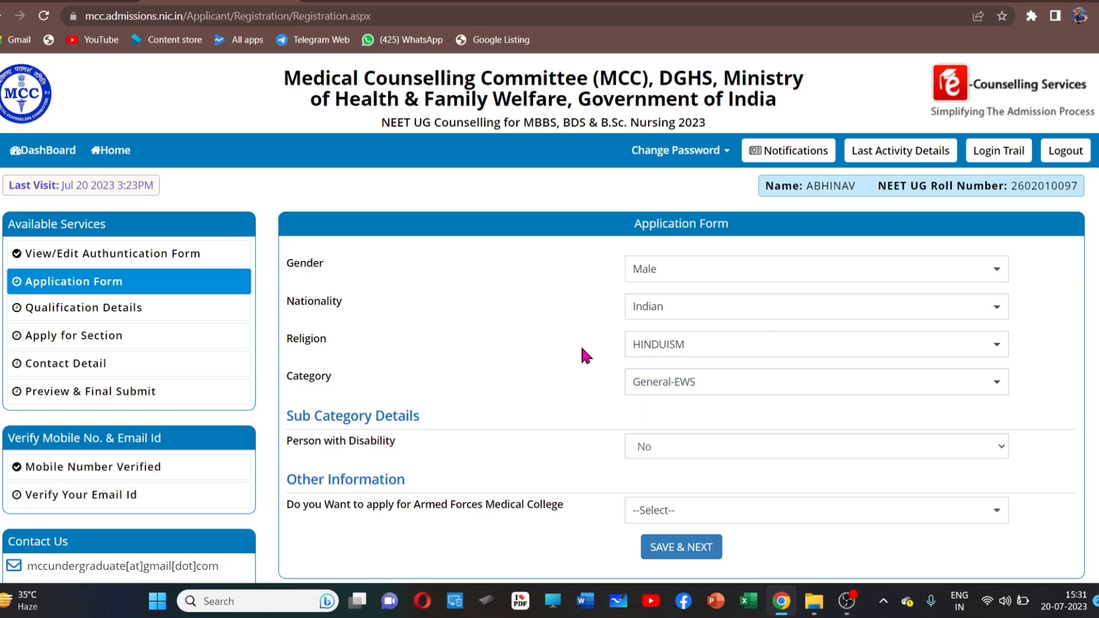
pyautogui.click(715, 387)
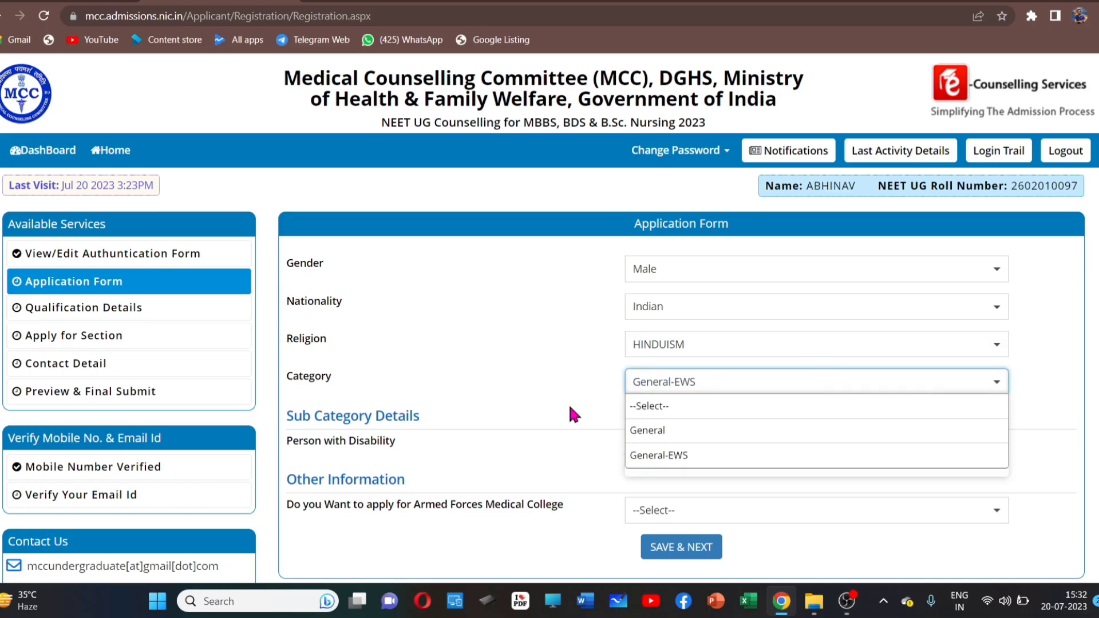
pyautogui.click(540, 381)
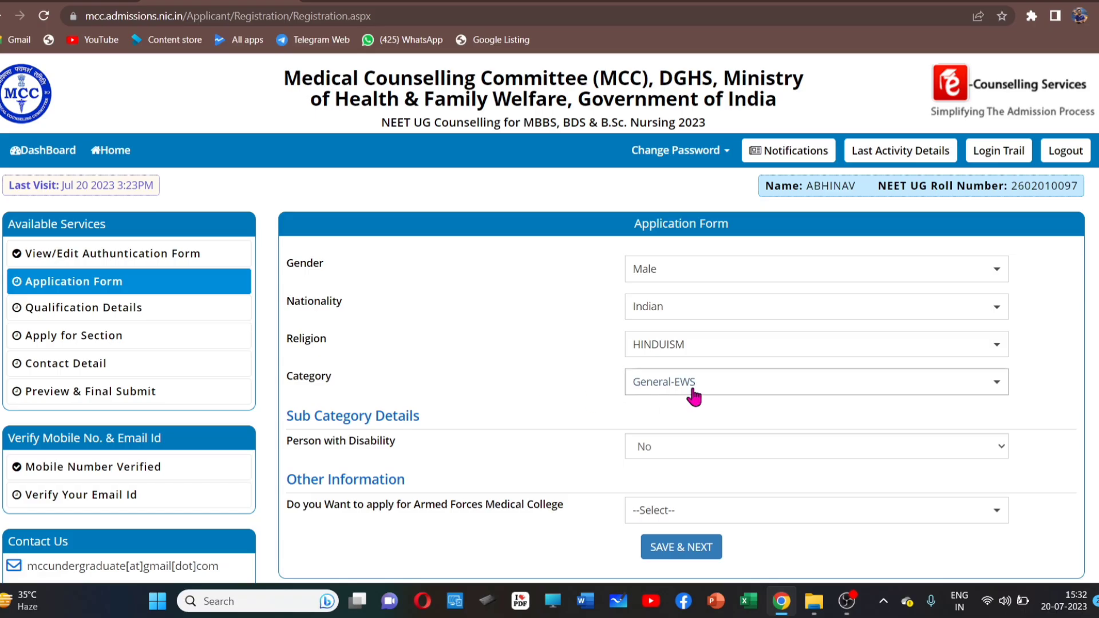
pyautogui.click(693, 392)
pyautogui.click(564, 377)
# Switch the candidate's category to General and return it to General-EWS
pyautogui.click(686, 391)
pyautogui.scroll(-1, 692, 455)
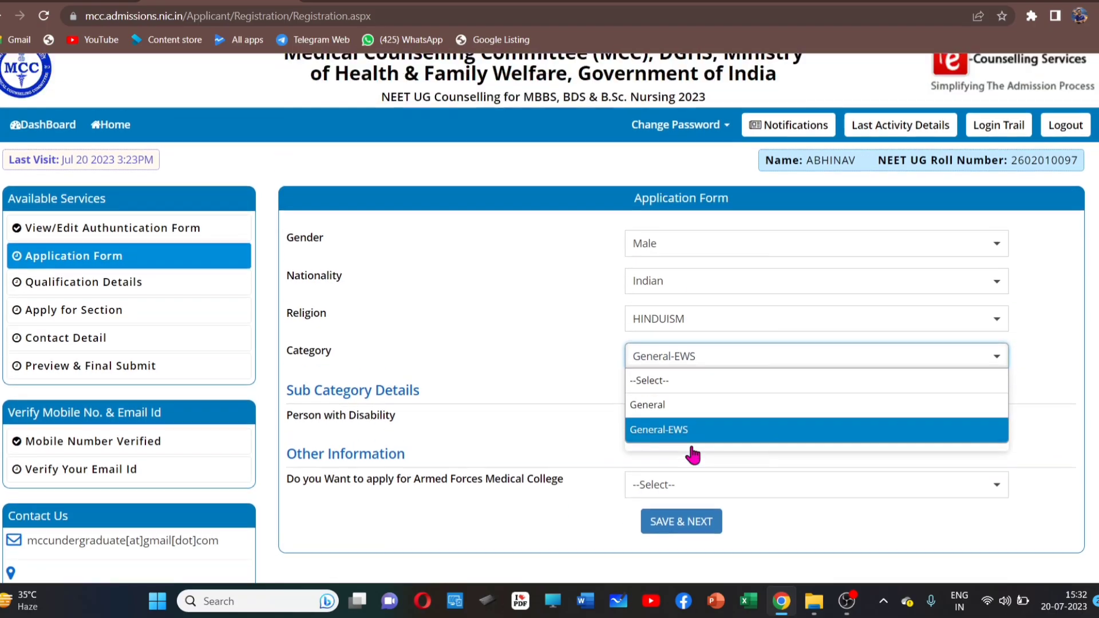
pyautogui.scroll(1, 693, 455)
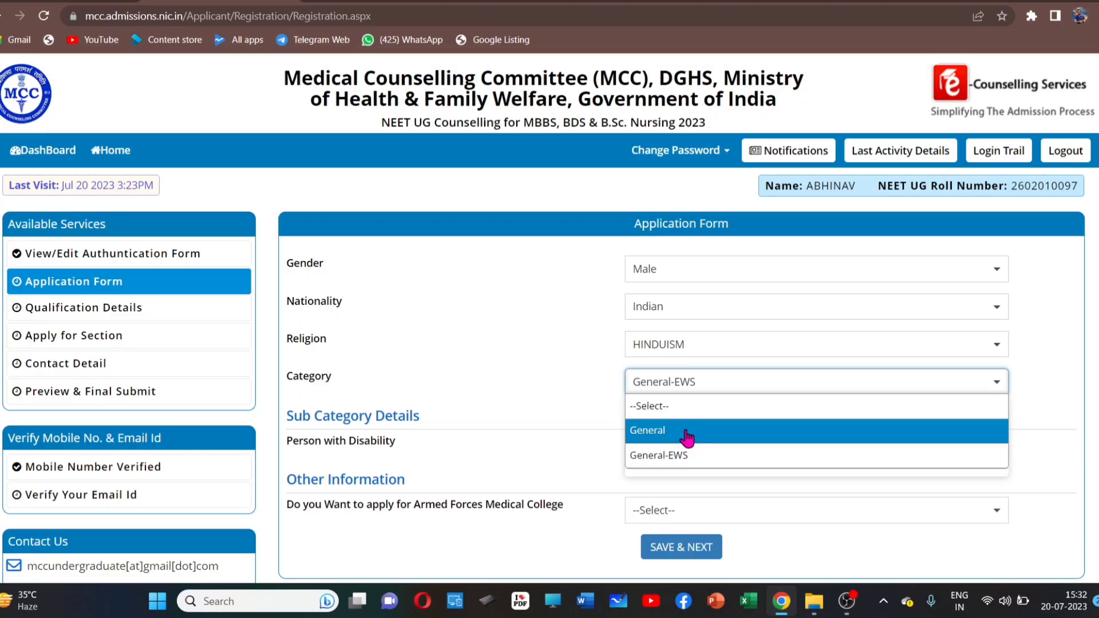
pyautogui.click(685, 434)
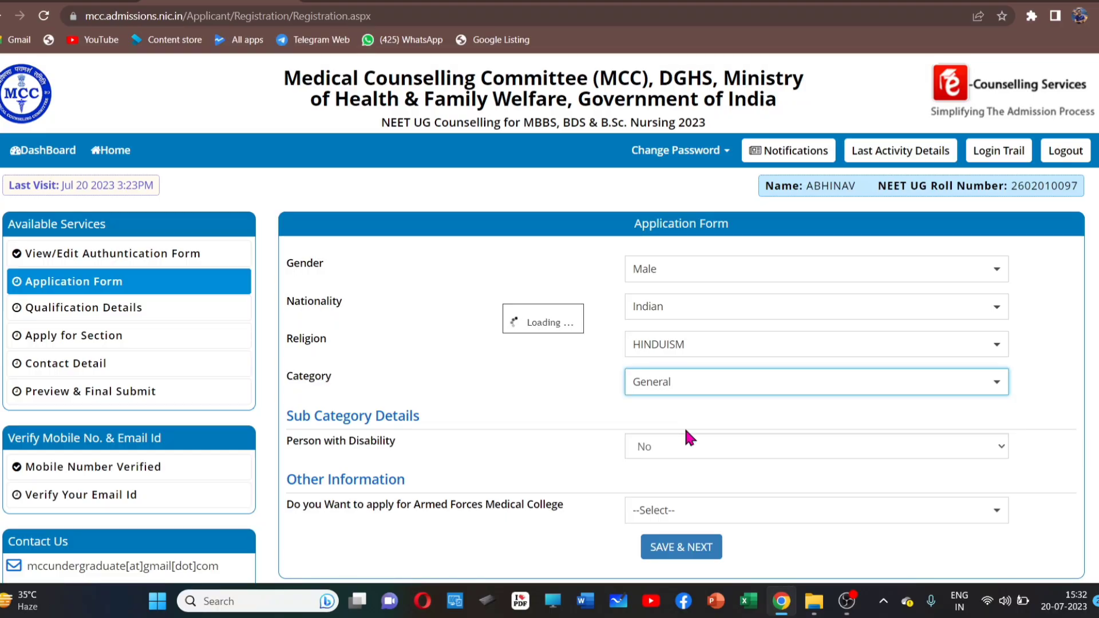
pyautogui.click(687, 382)
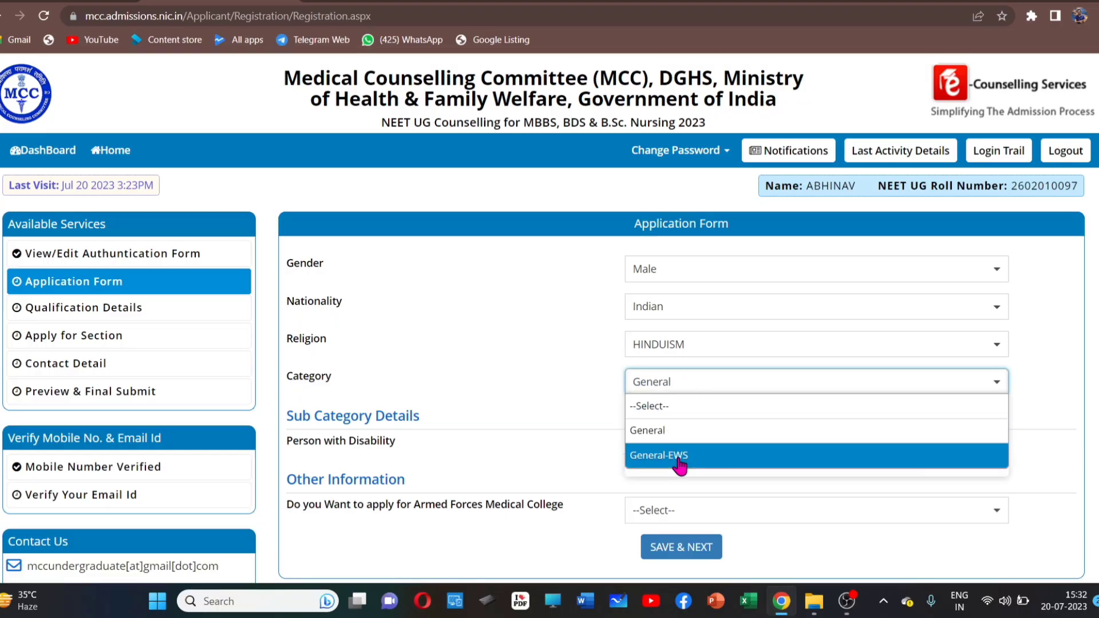
pyautogui.click(680, 457)
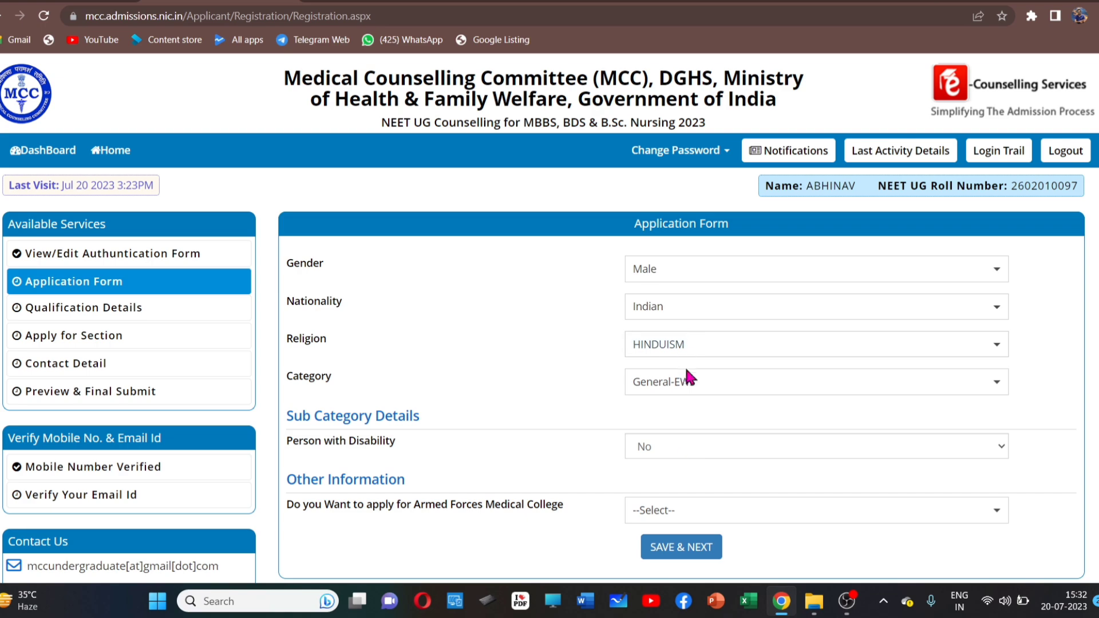
pyautogui.click(689, 382)
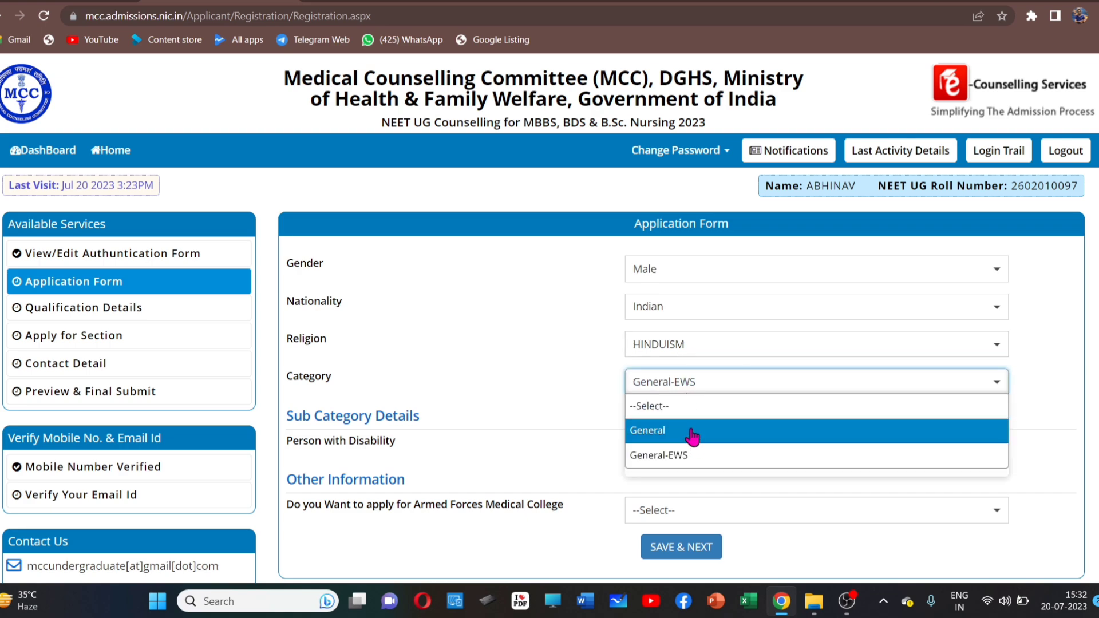
pyautogui.click(575, 385)
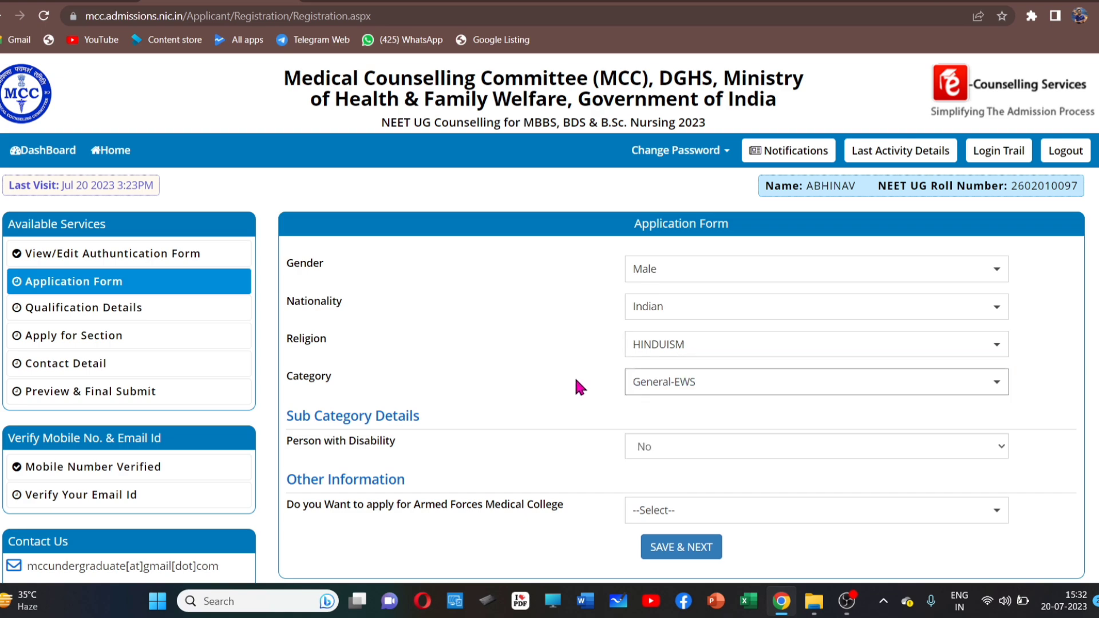
pyautogui.click(708, 388)
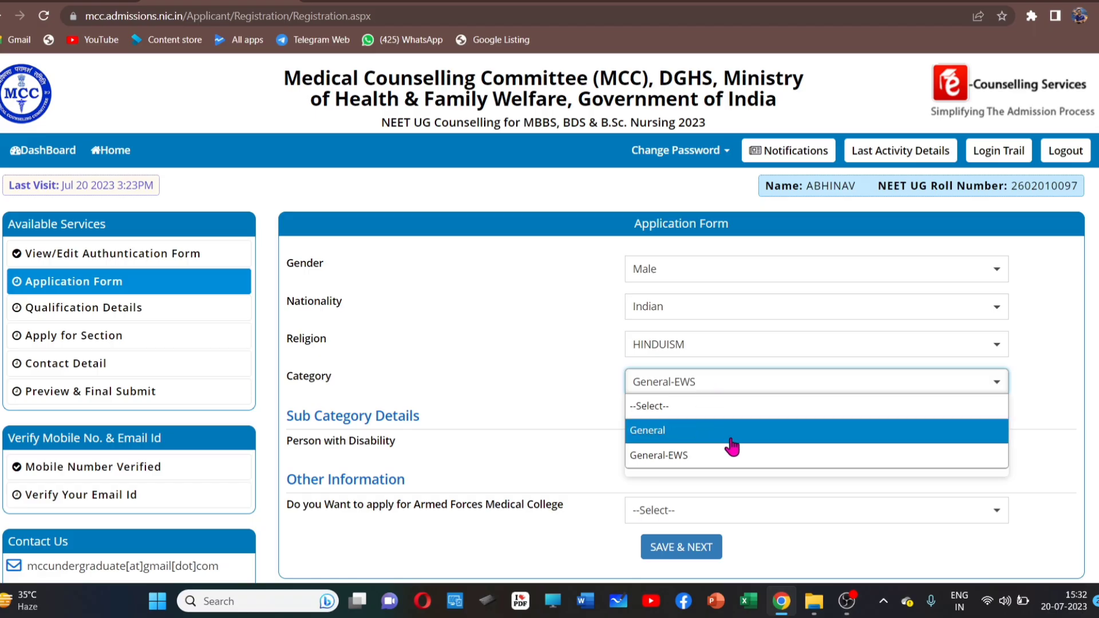
pyautogui.click(574, 389)
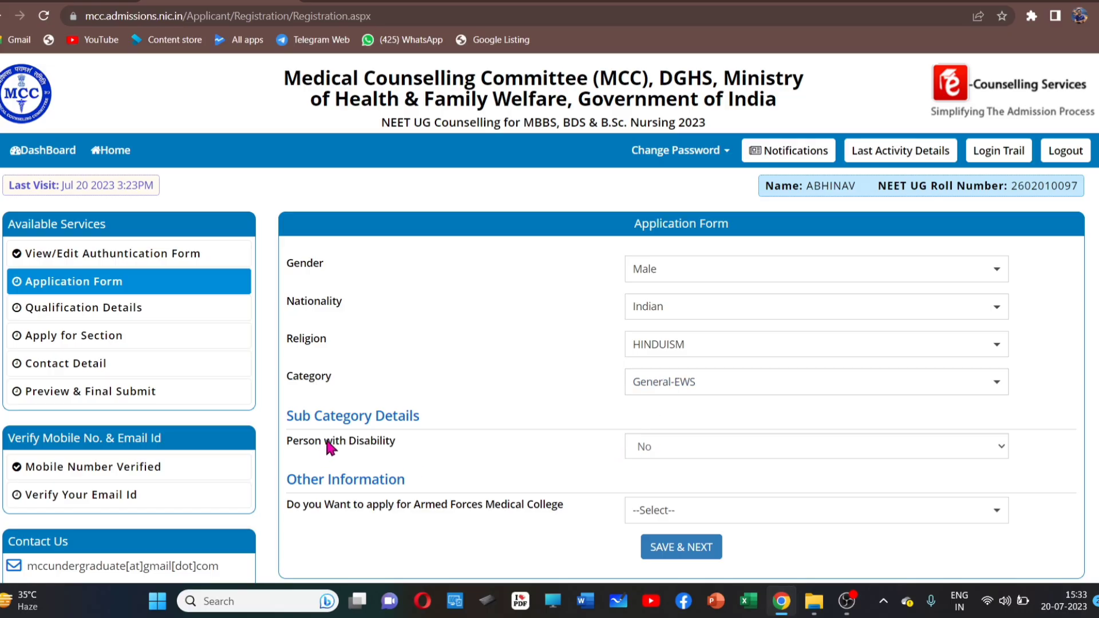
# Answer No for both Person with Disability and applying for Armed Forces Medical College, and save the application form
pyautogui.click(652, 448)
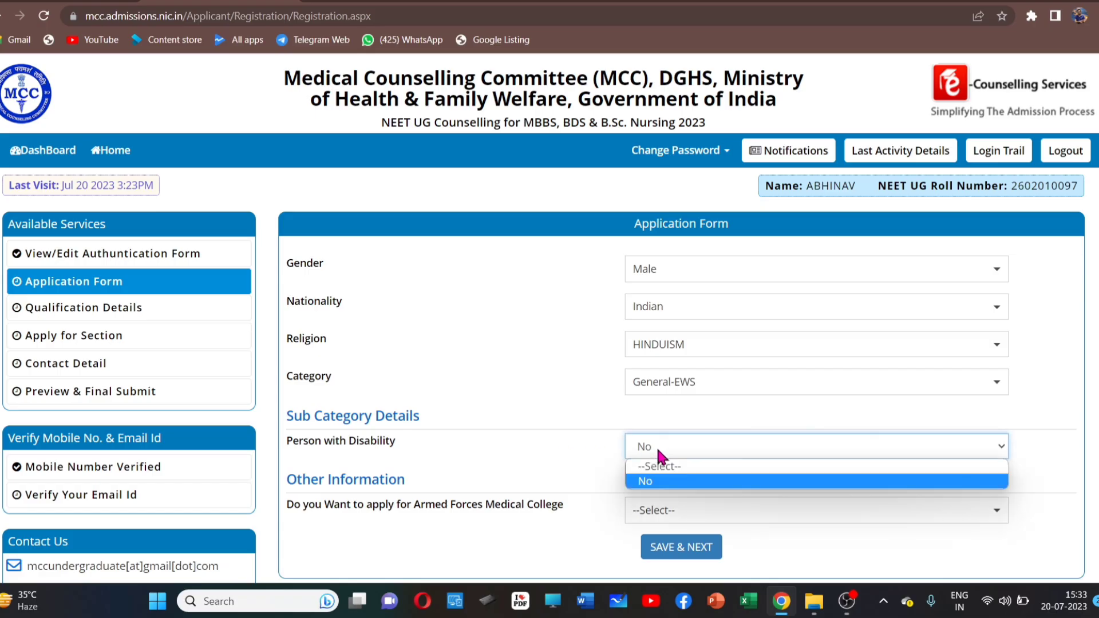
pyautogui.click(662, 483)
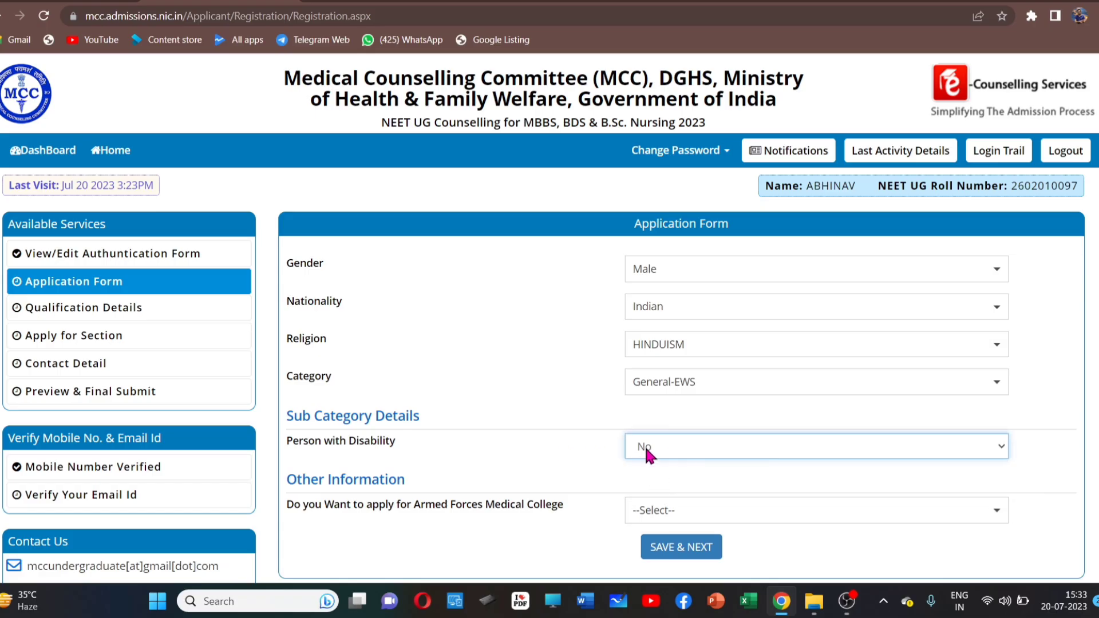
pyautogui.scroll(-1, 641, 447)
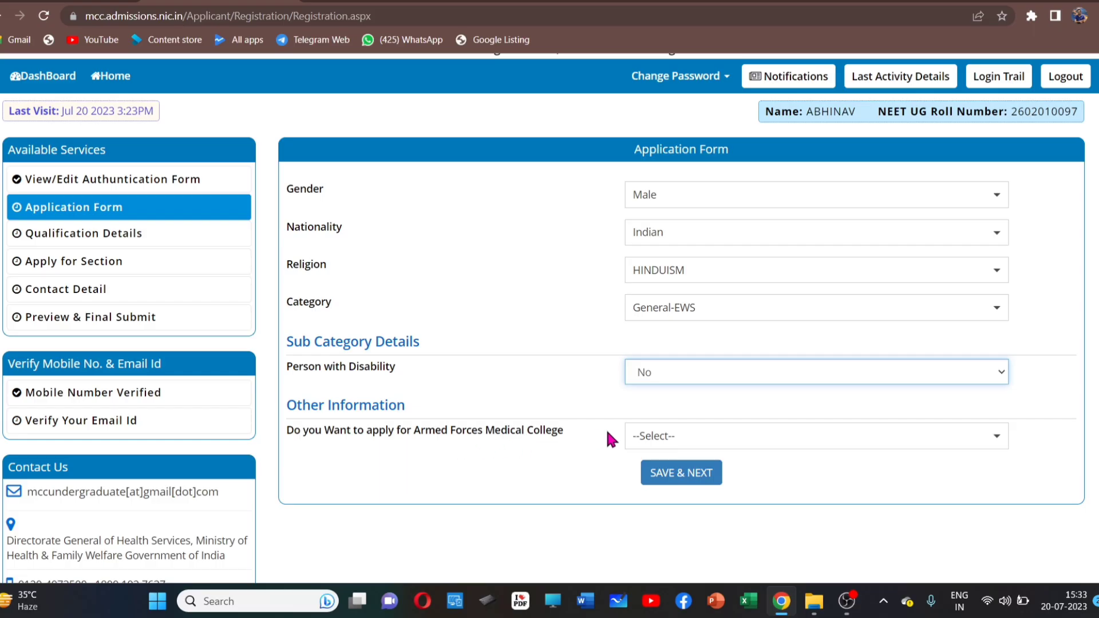
pyautogui.click(657, 441)
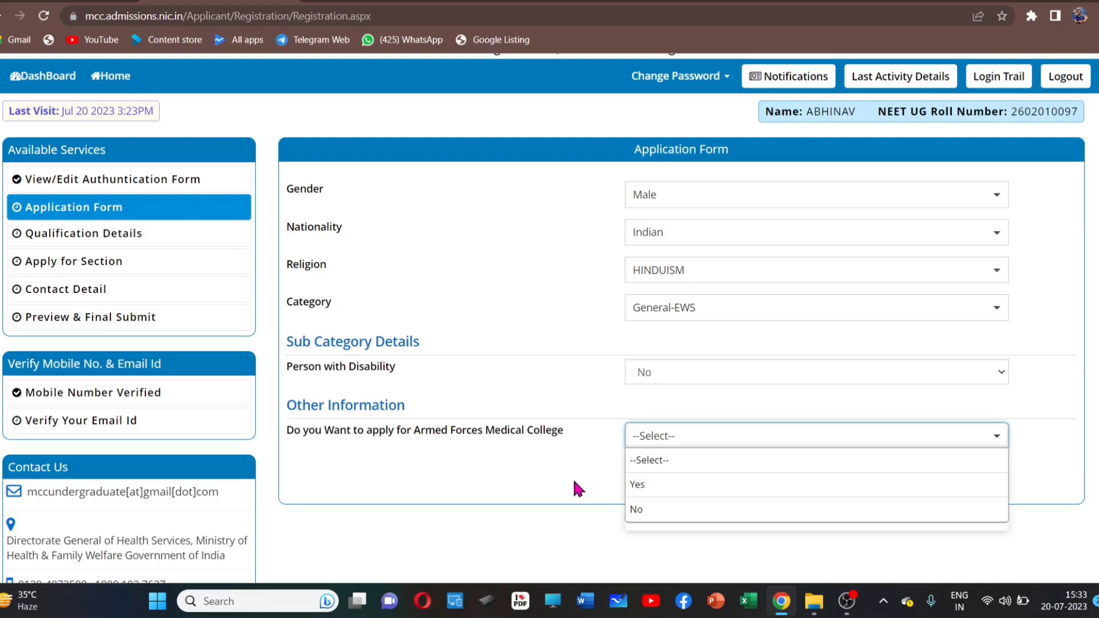
pyautogui.click(608, 474)
pyautogui.click(666, 449)
pyautogui.click(664, 509)
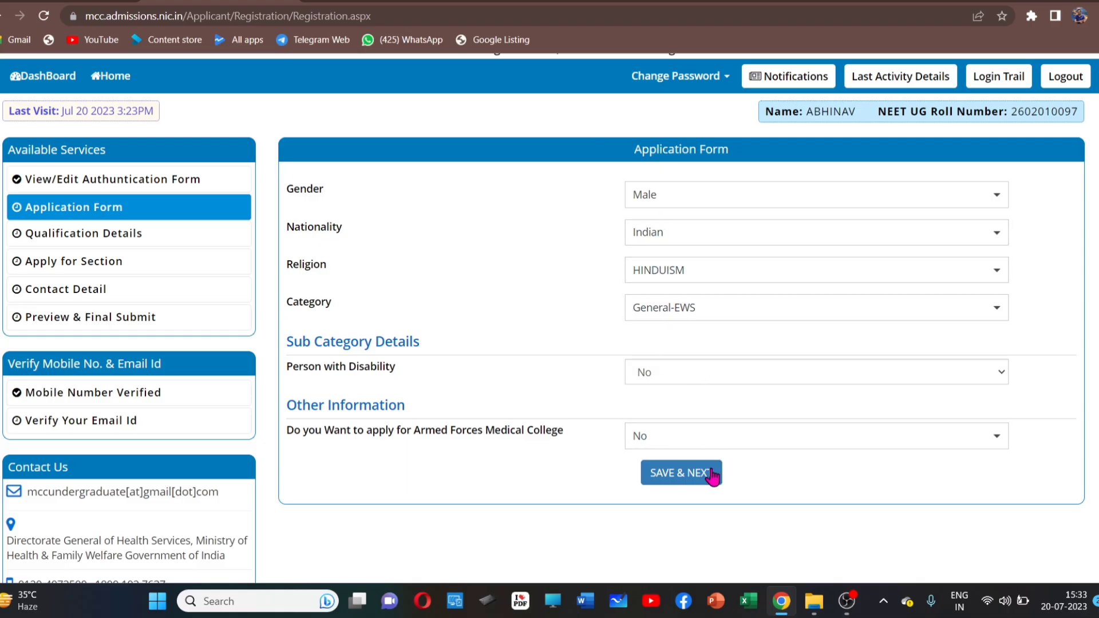
pyautogui.click(694, 486)
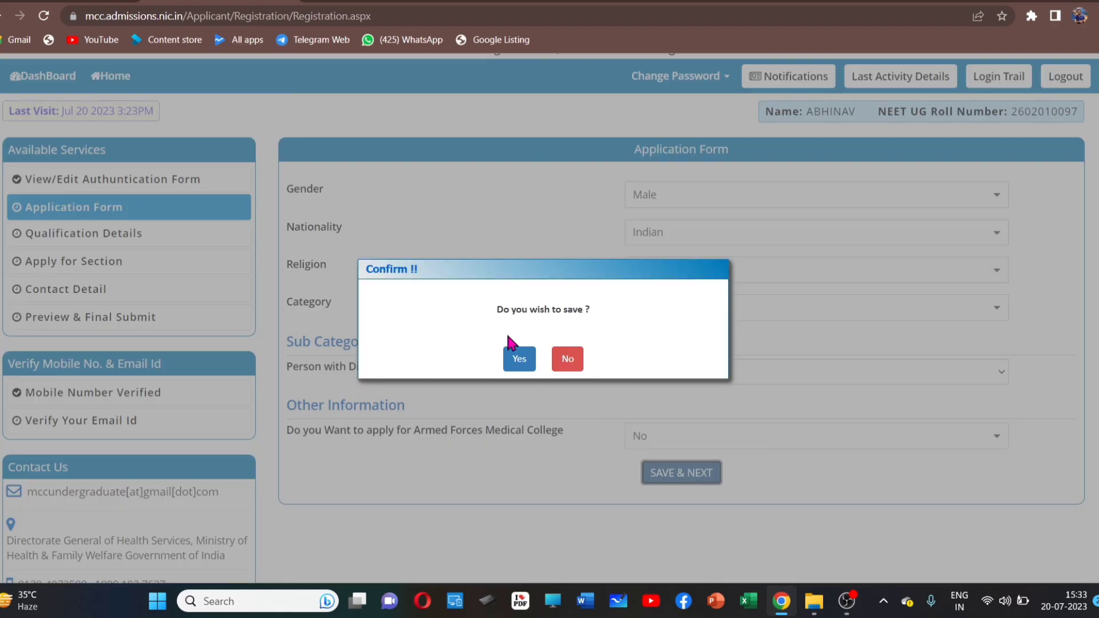
pyautogui.click(518, 359)
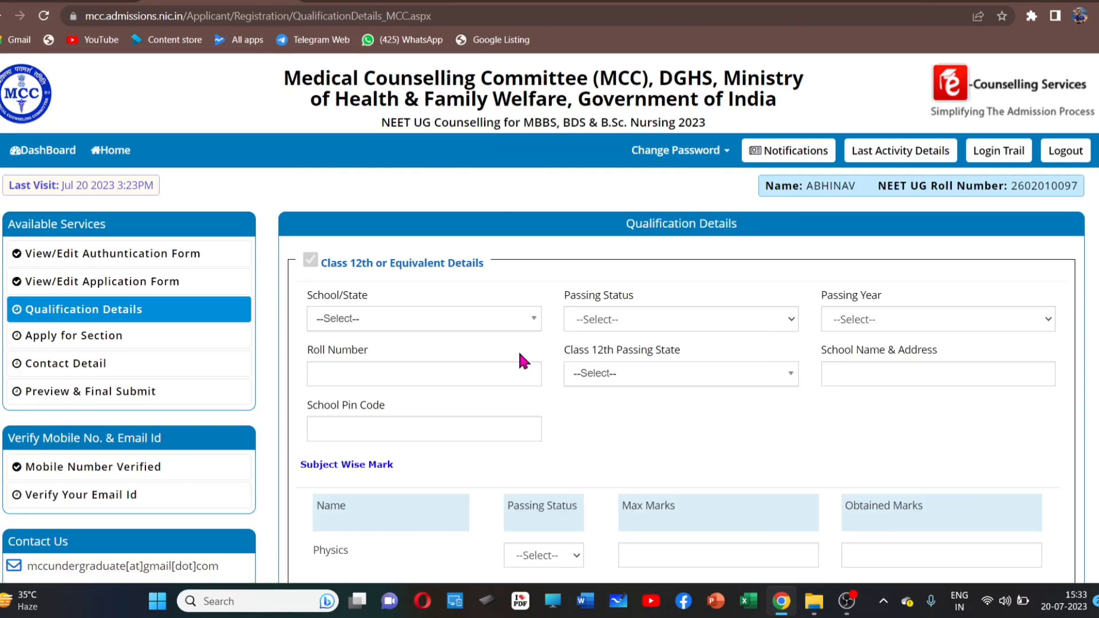
# Set the passing status to Passed for Physics, Chemistry and Biology/Biotechnology in the subject-wise marks table
pyautogui.scroll(-1, 517, 349)
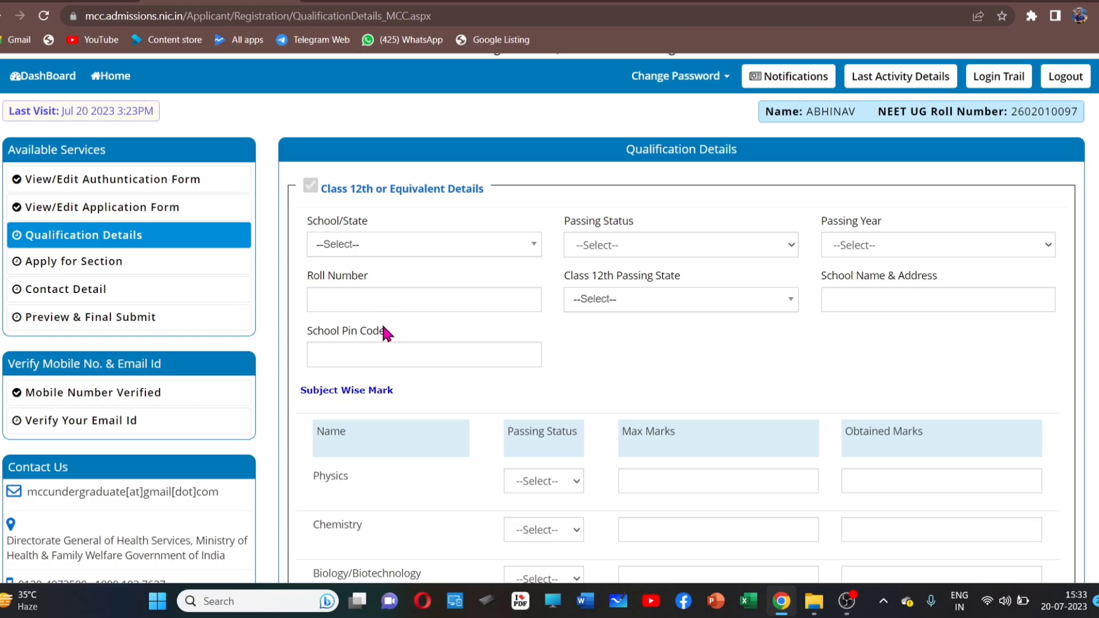
pyautogui.scroll(-1, 383, 332)
pyautogui.scroll(-1, 384, 338)
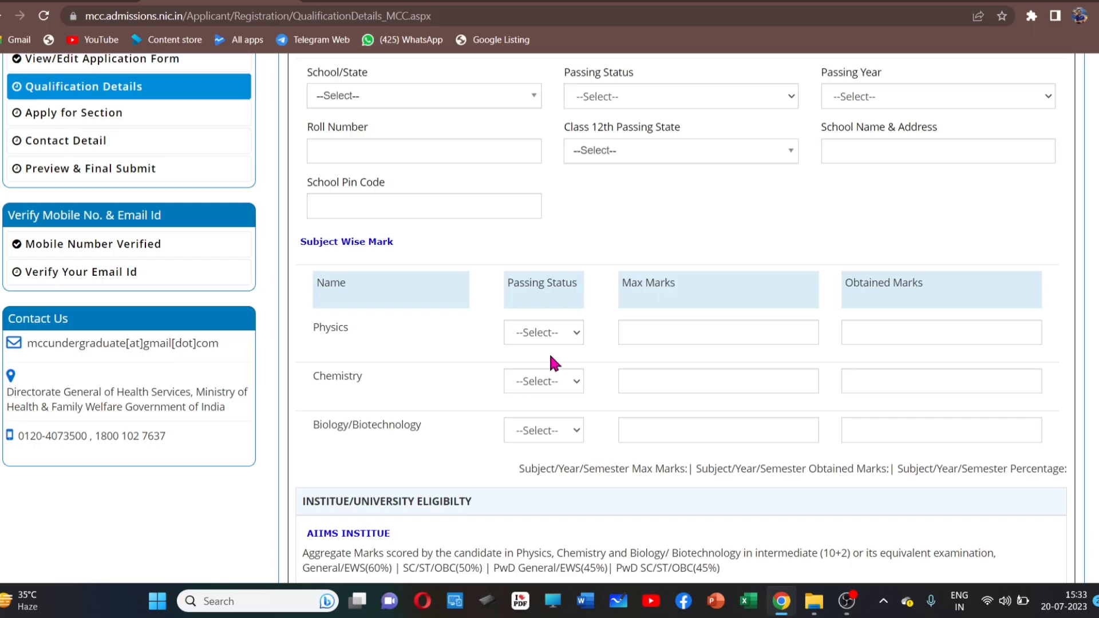
pyautogui.click(549, 334)
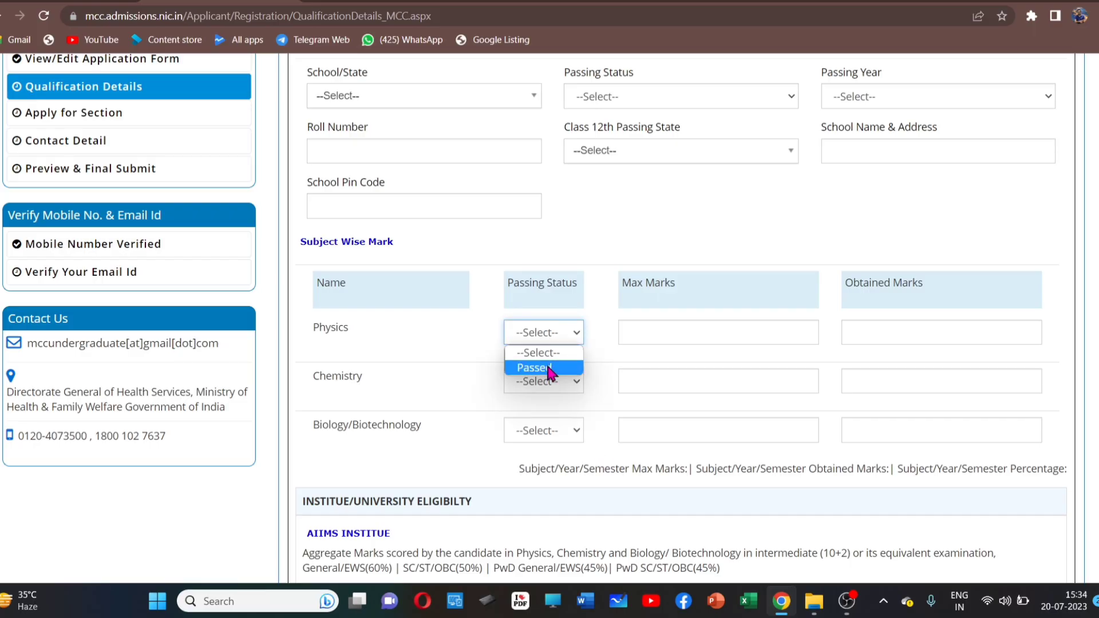
pyautogui.click(548, 368)
pyautogui.click(547, 379)
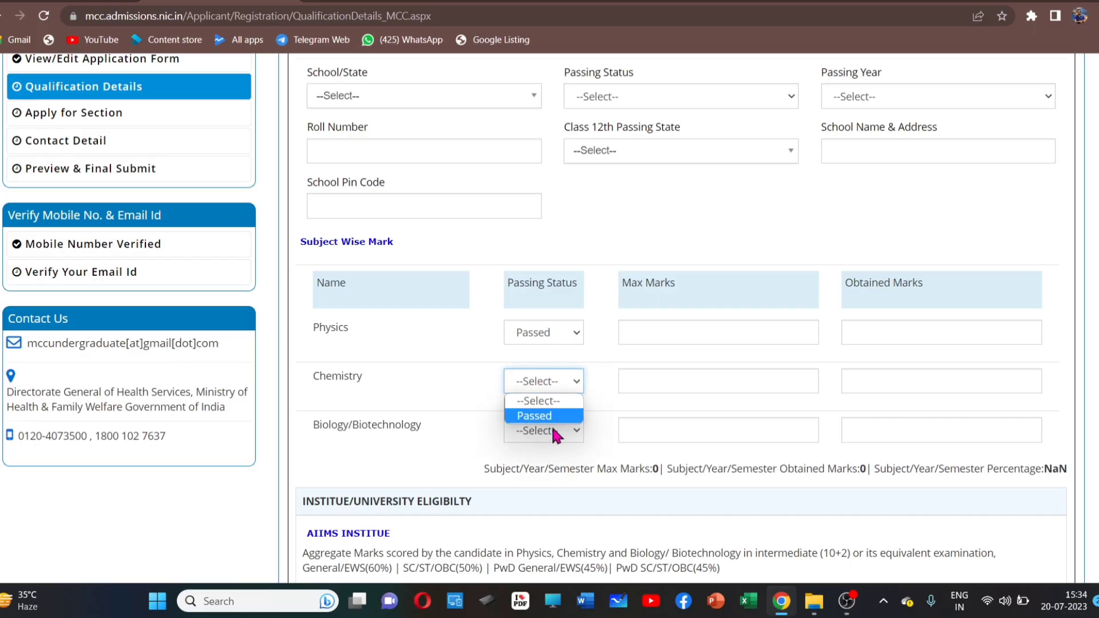
pyautogui.click(544, 416)
pyautogui.click(553, 429)
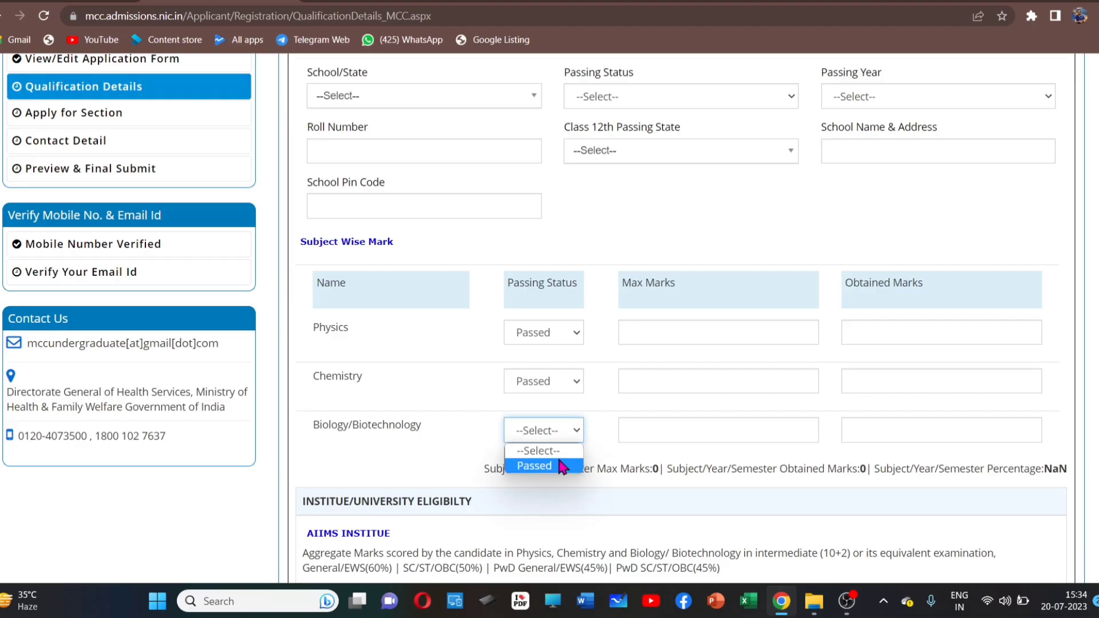
pyautogui.click(562, 466)
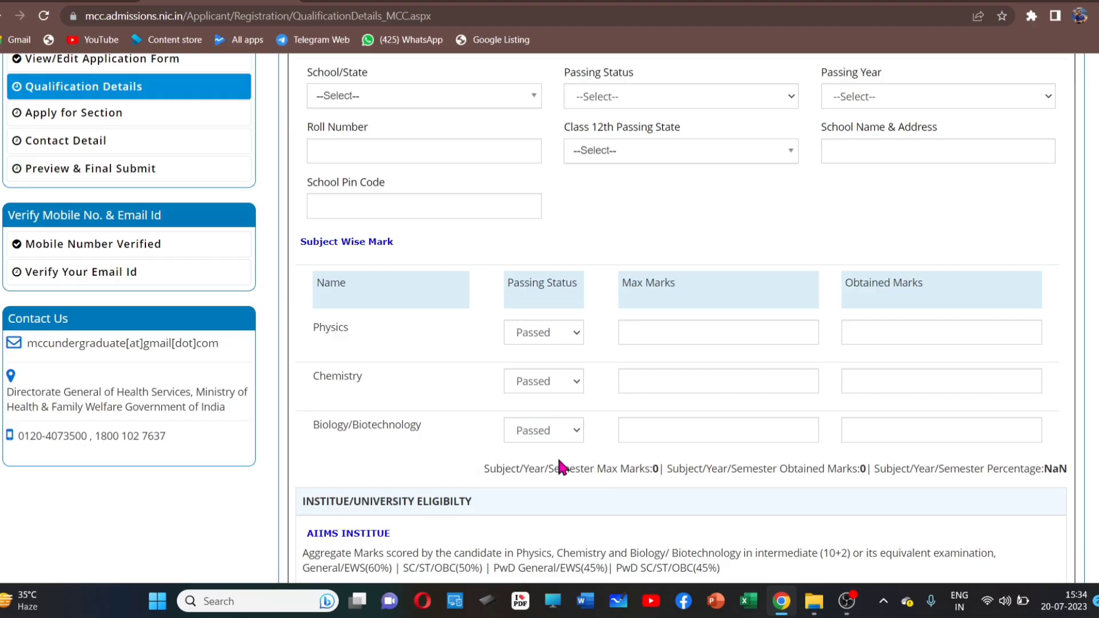
# Enter maximum marks of 100 each for Physics, Chemistry and Biology/Biotechnology
pyautogui.click(674, 332)
pyautogui.write('100')
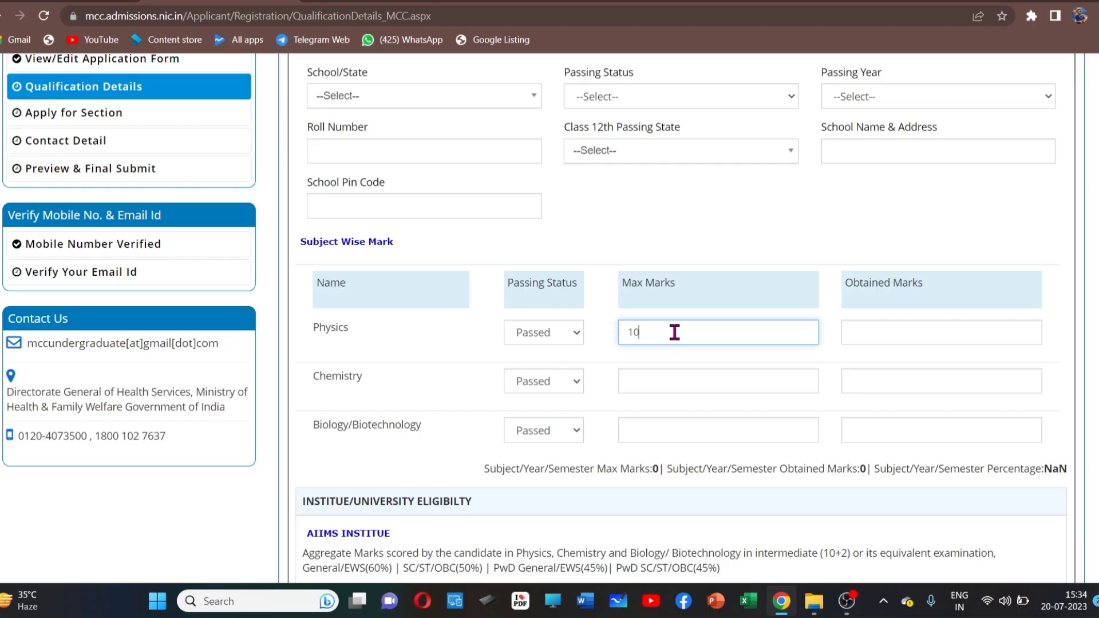
pyautogui.click(681, 369)
pyautogui.write('100')
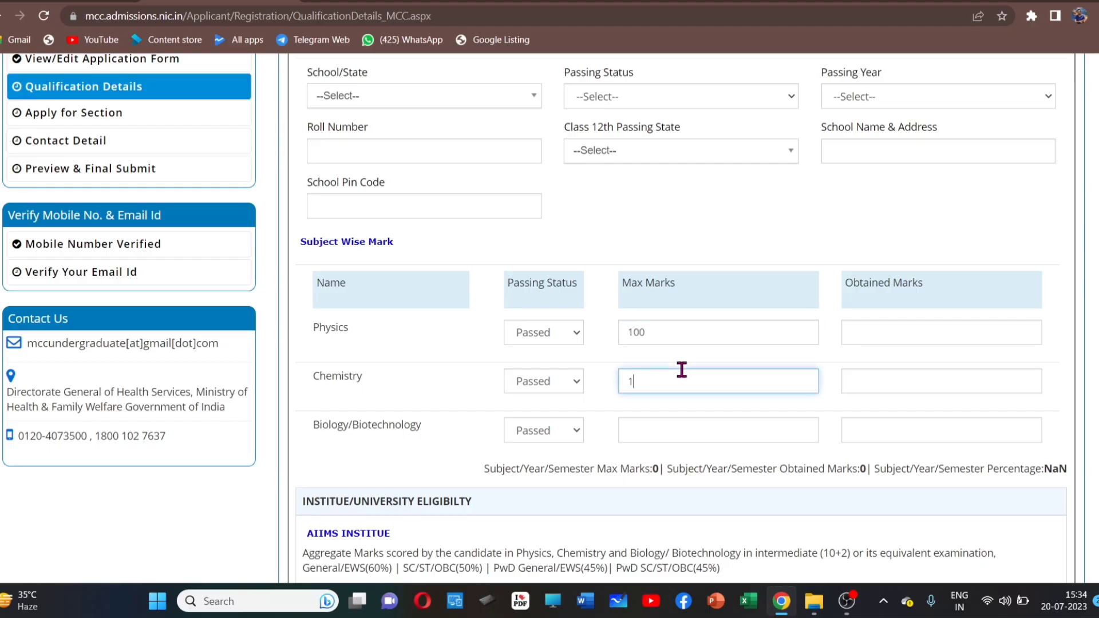
pyautogui.click(686, 423)
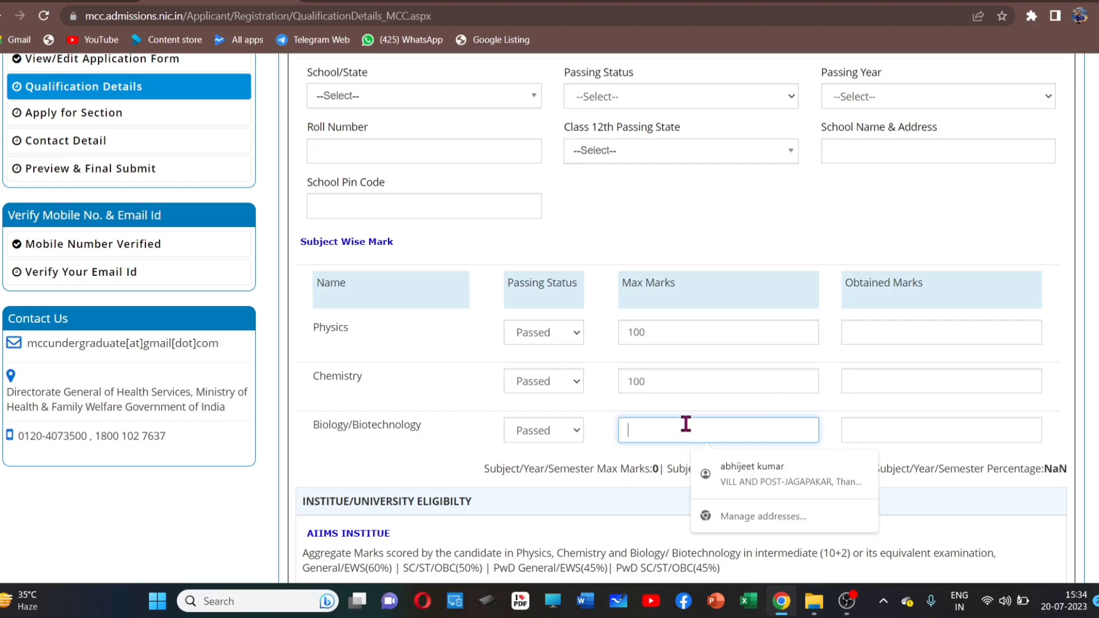
pyautogui.write('100')
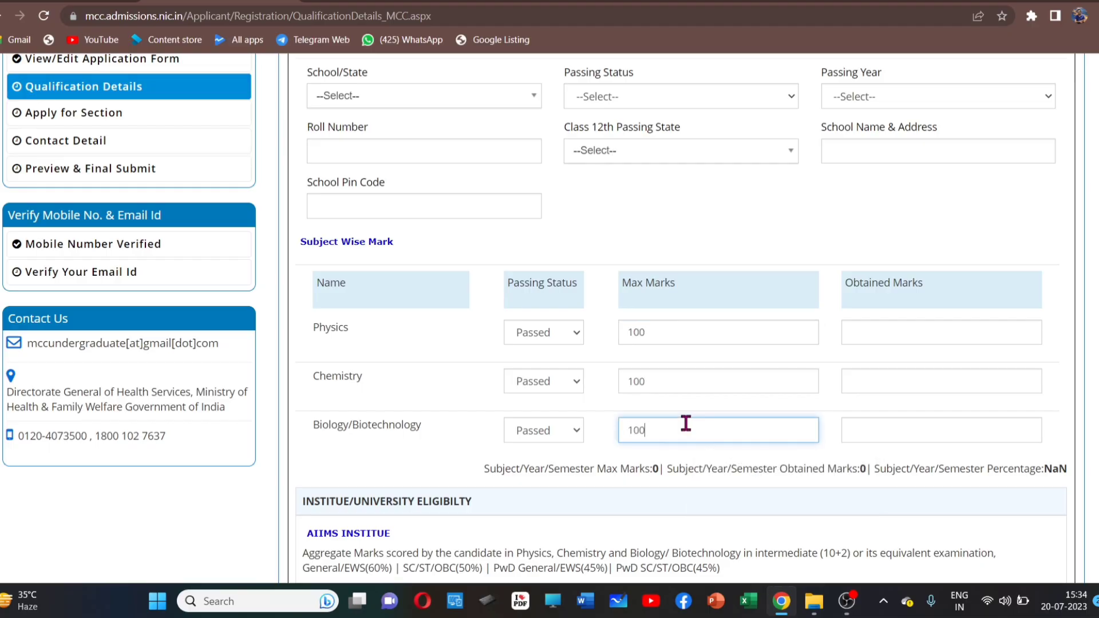
pyautogui.click(913, 336)
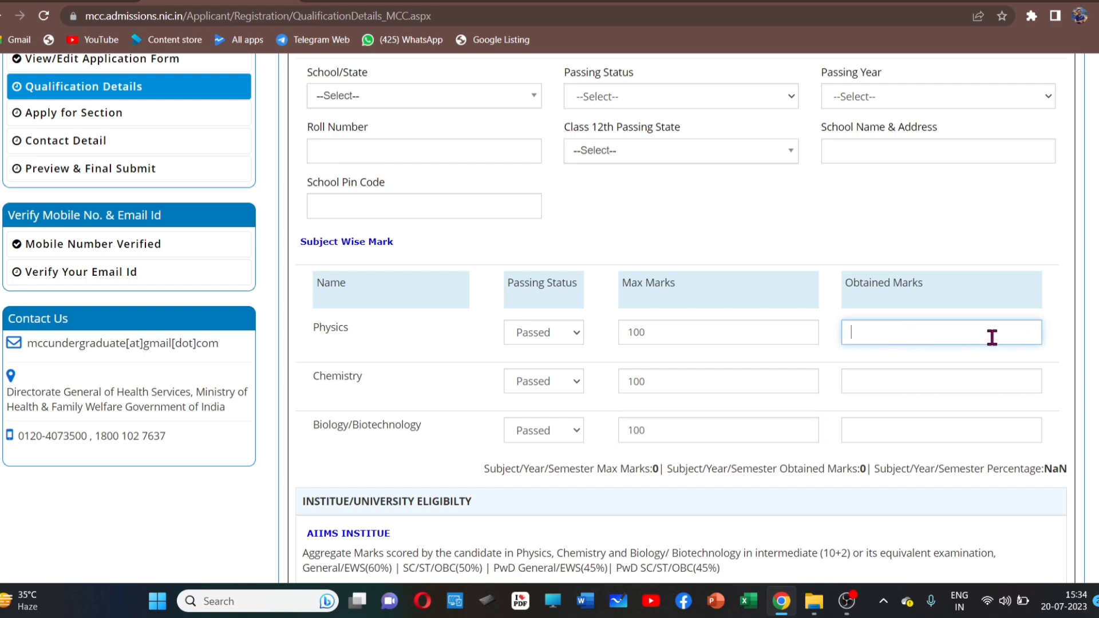
pyautogui.click(922, 384)
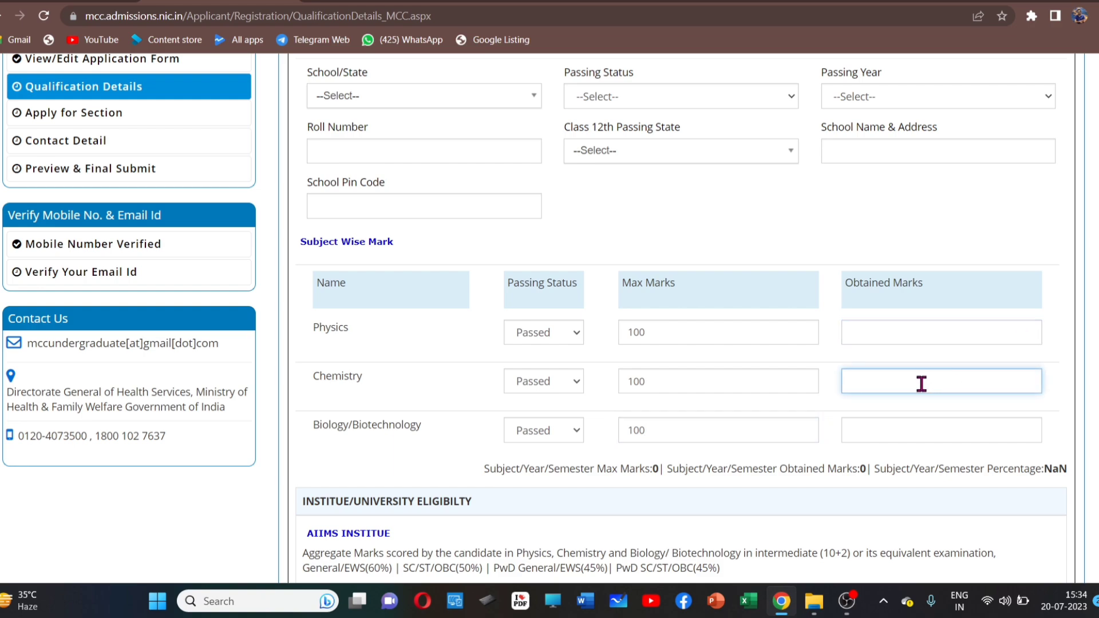
pyautogui.click(926, 435)
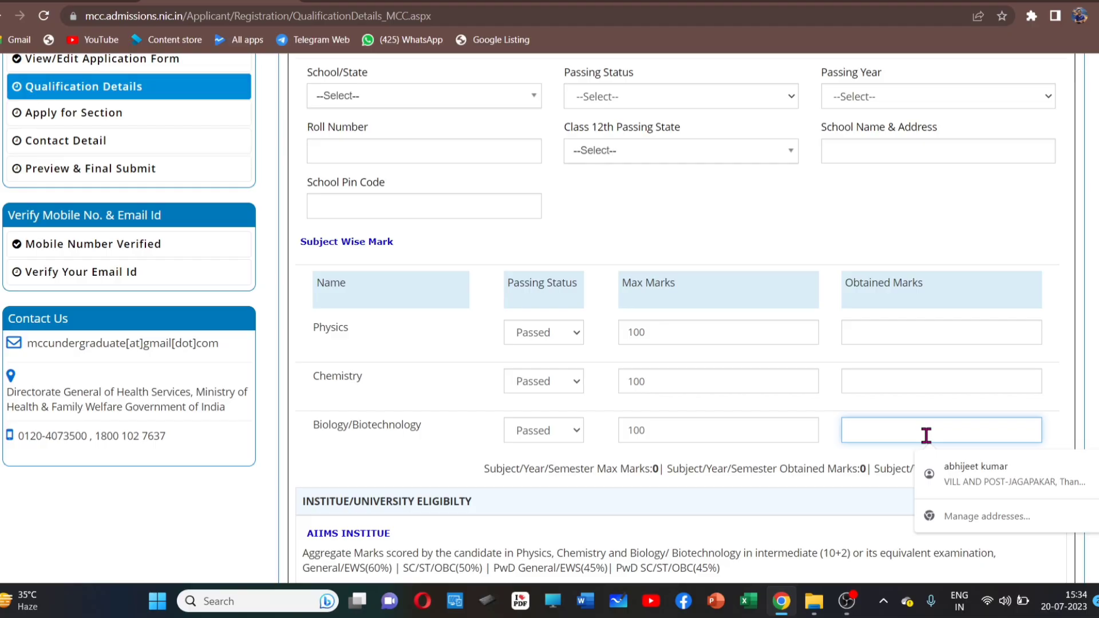
# Set the School/State in the Class 12th or equivalent details to OTHER
pyautogui.scroll(3, 850, 347)
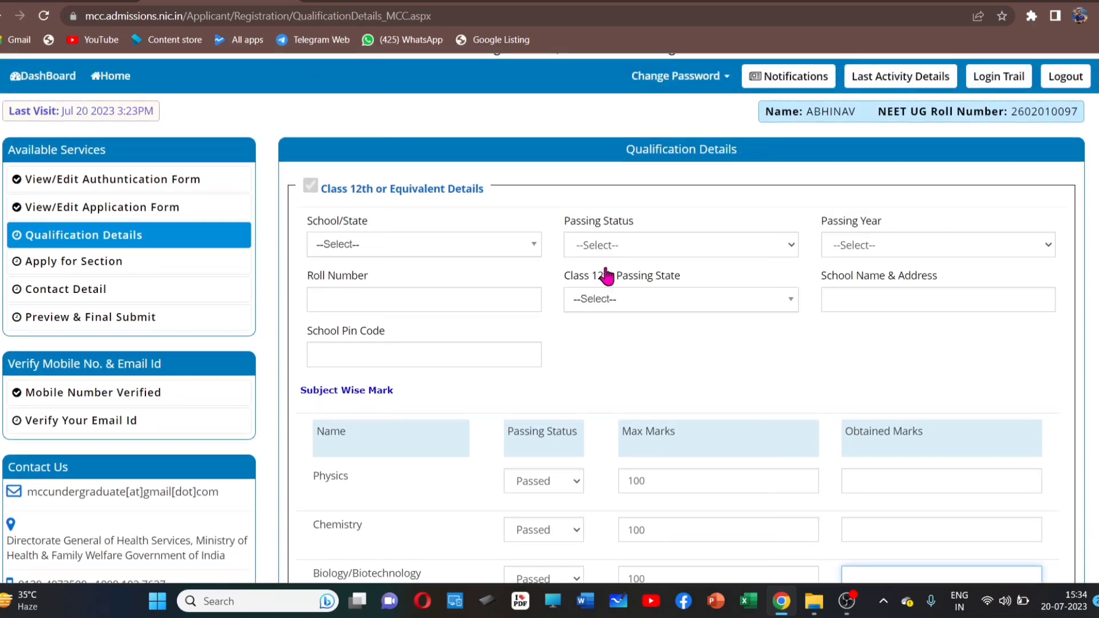
pyautogui.click(420, 251)
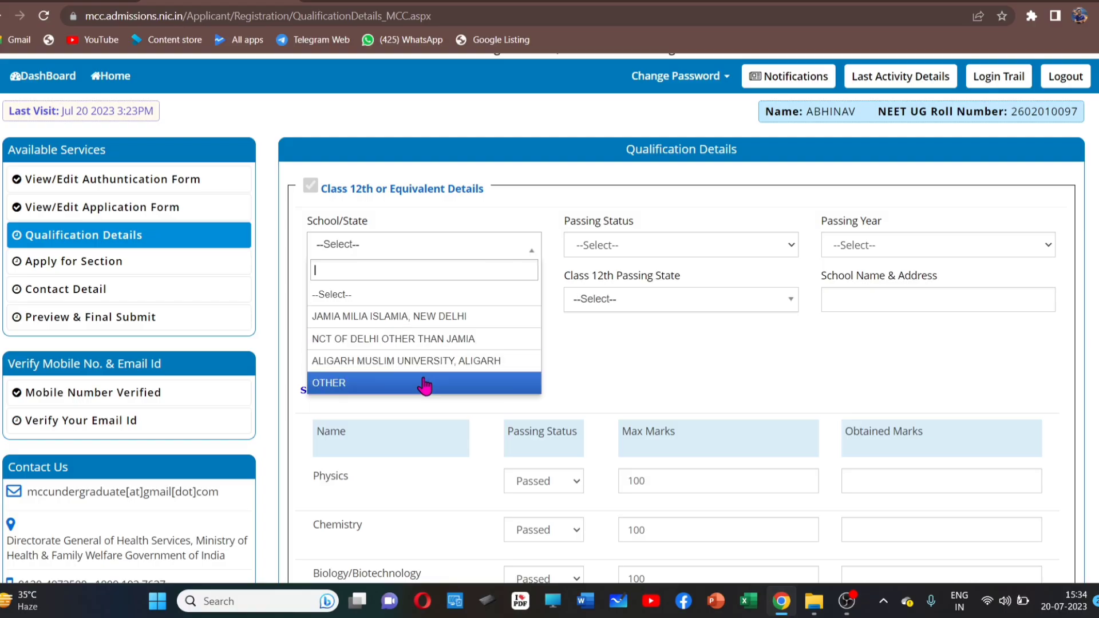
pyautogui.click(424, 382)
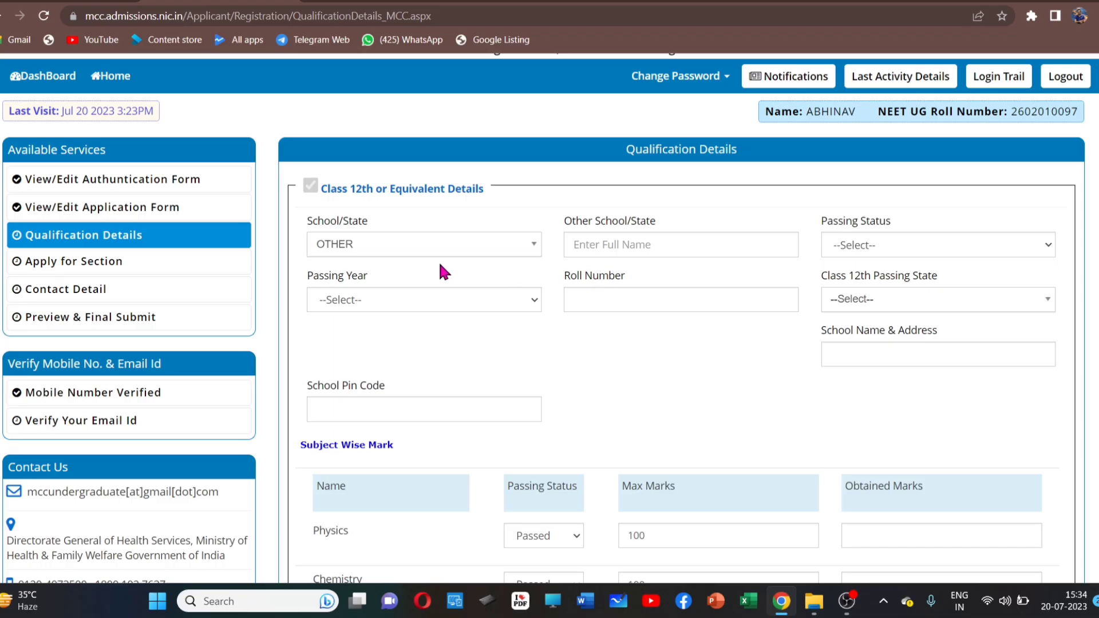
pyautogui.click(623, 250)
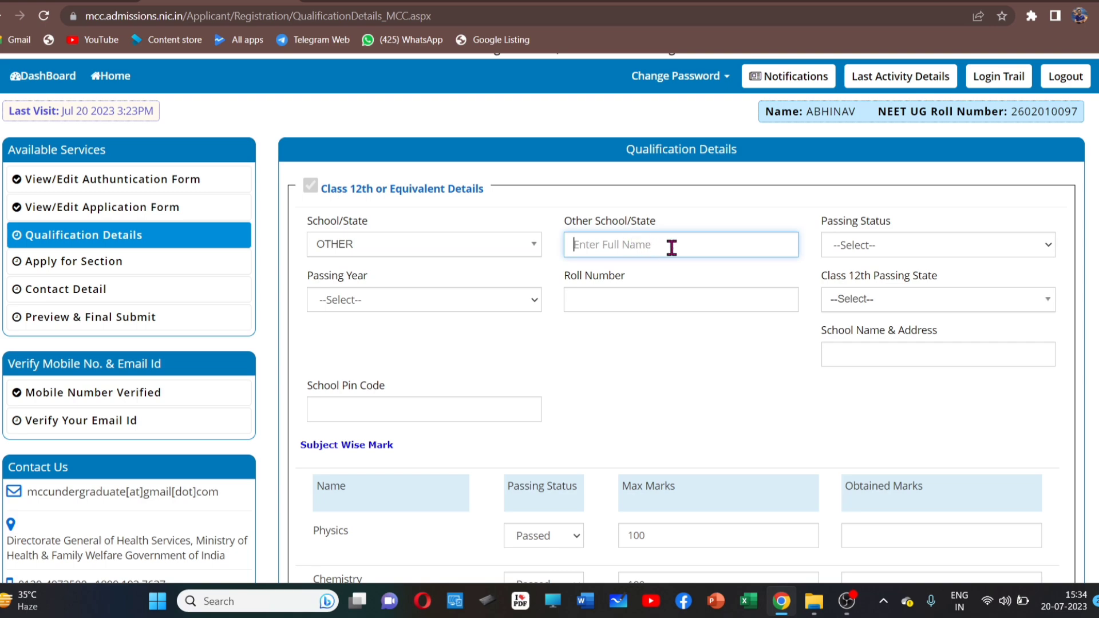
pyautogui.click(862, 352)
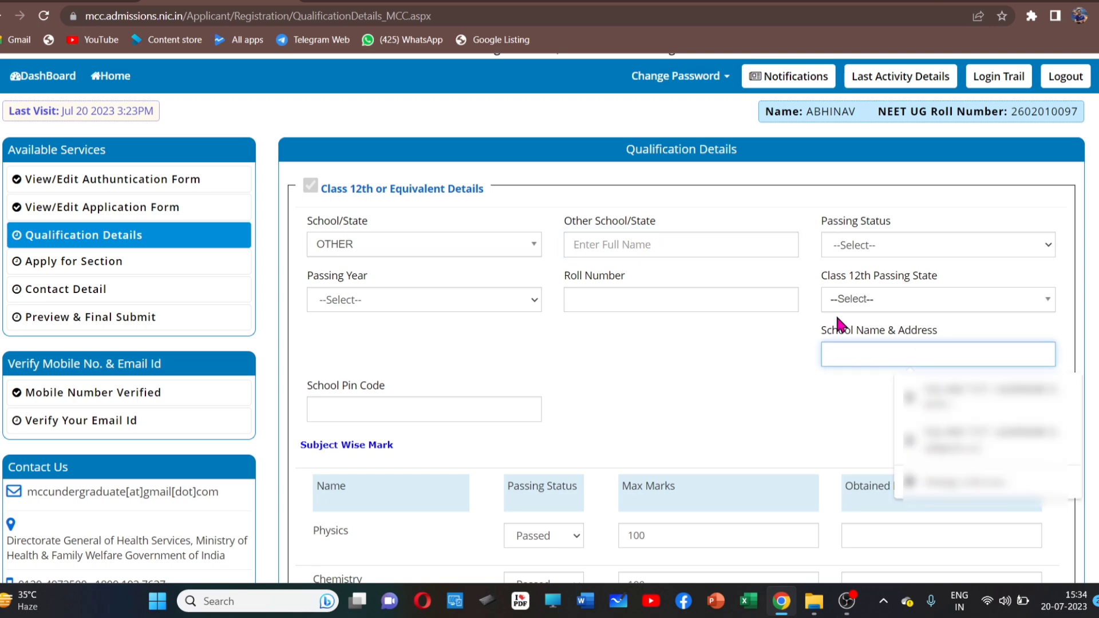
pyautogui.click(784, 343)
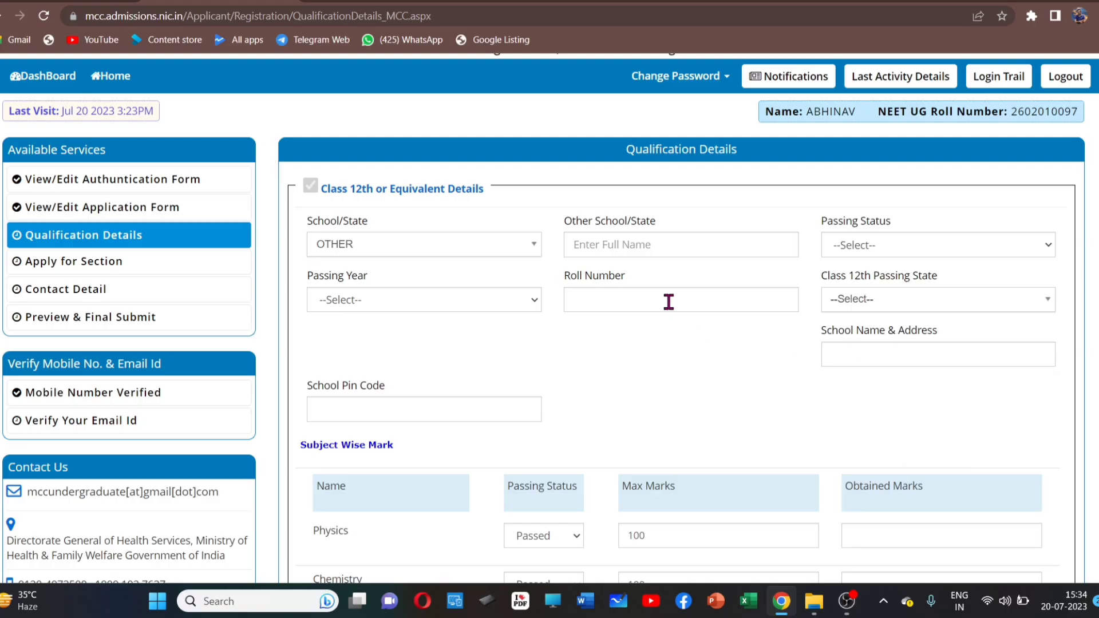
pyautogui.click(632, 251)
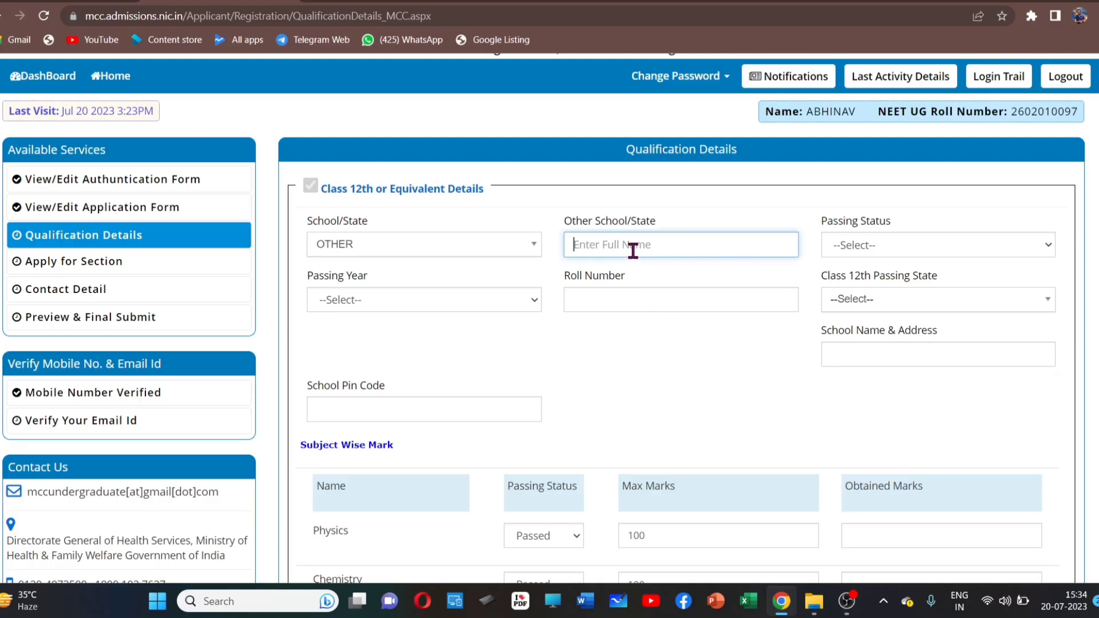
# Set the Class 12th passing status to Passed and the passing year to 2019
pyautogui.click(886, 248)
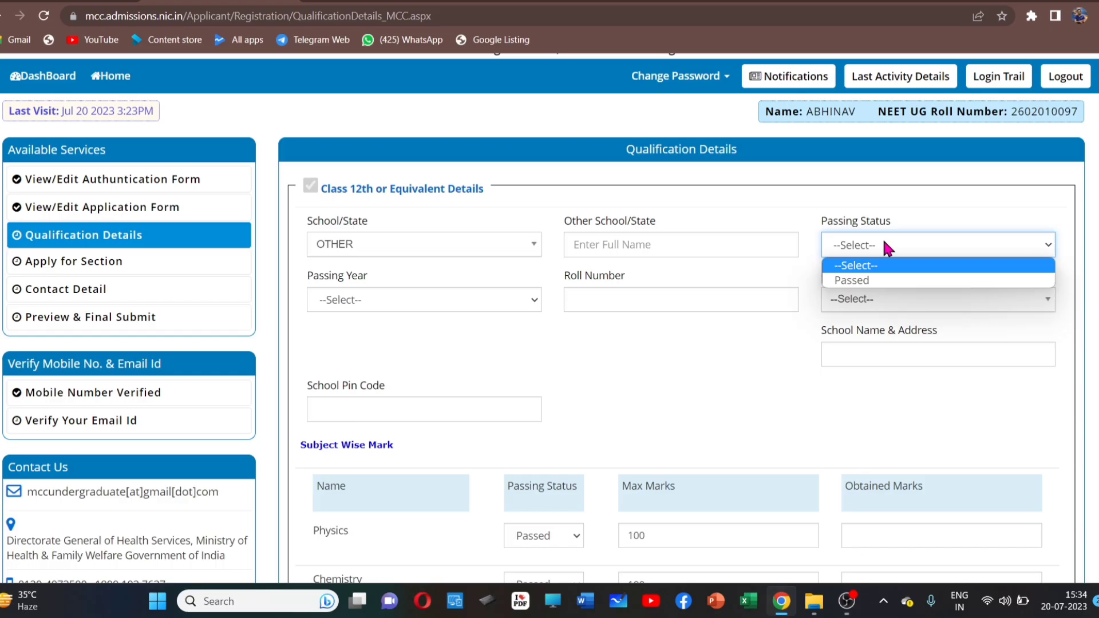
pyautogui.click(894, 280)
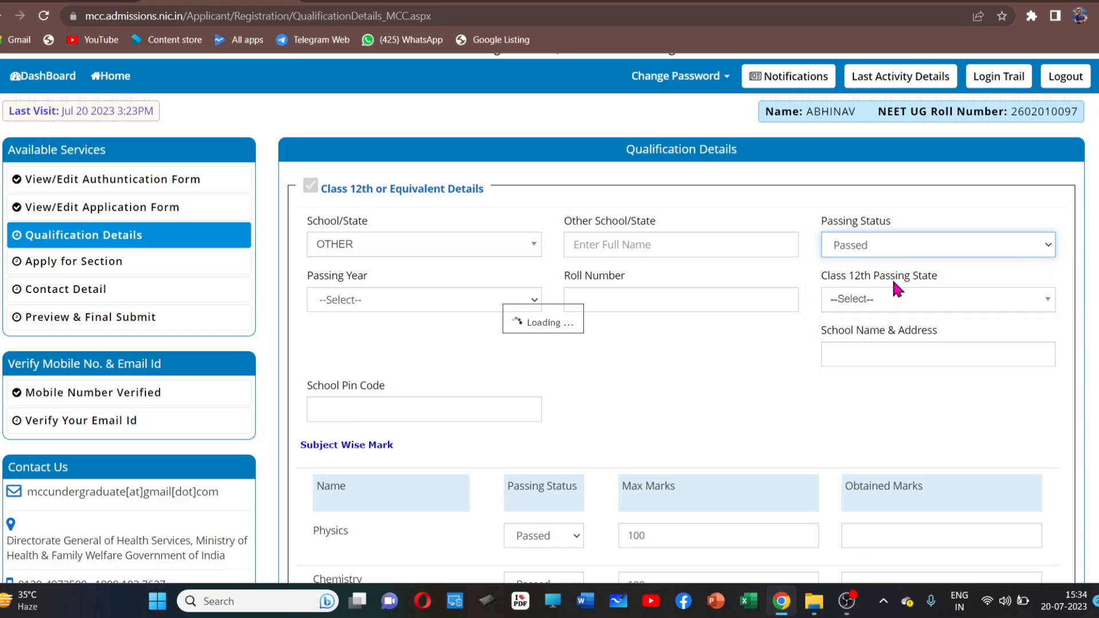
pyautogui.click(428, 300)
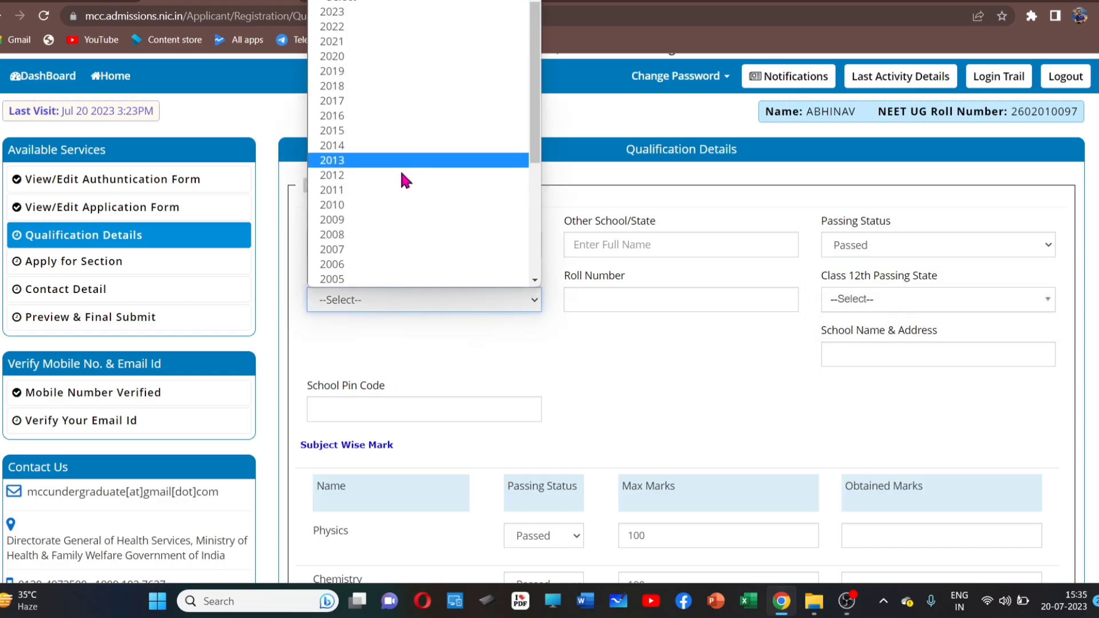
pyautogui.click(424, 73)
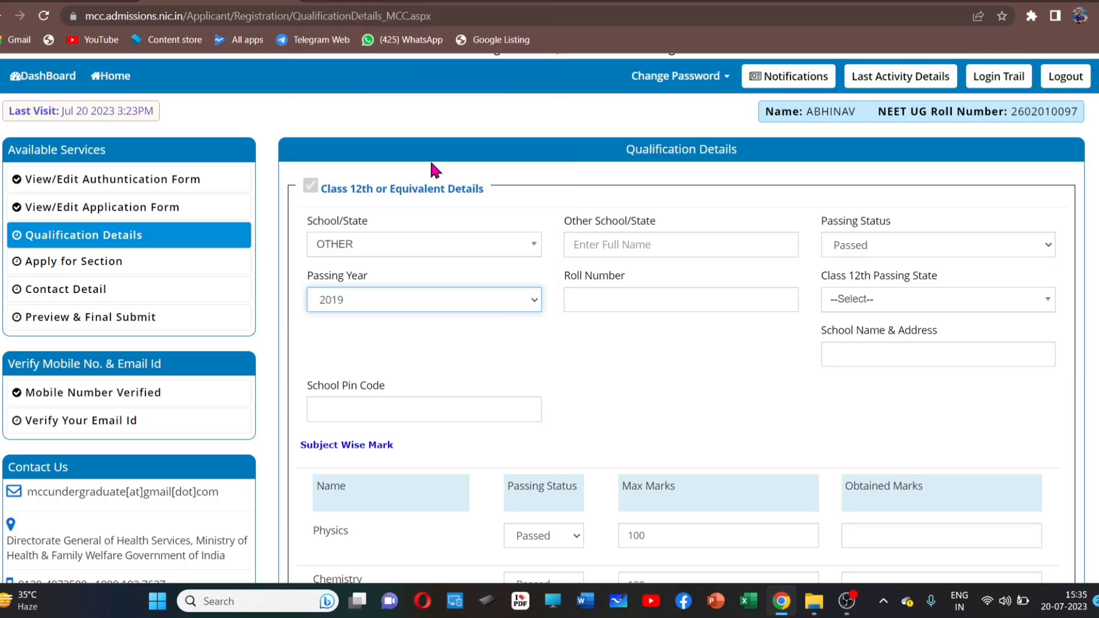
# Set the Class 12th passing state to Jharkhand
pyautogui.click(643, 296)
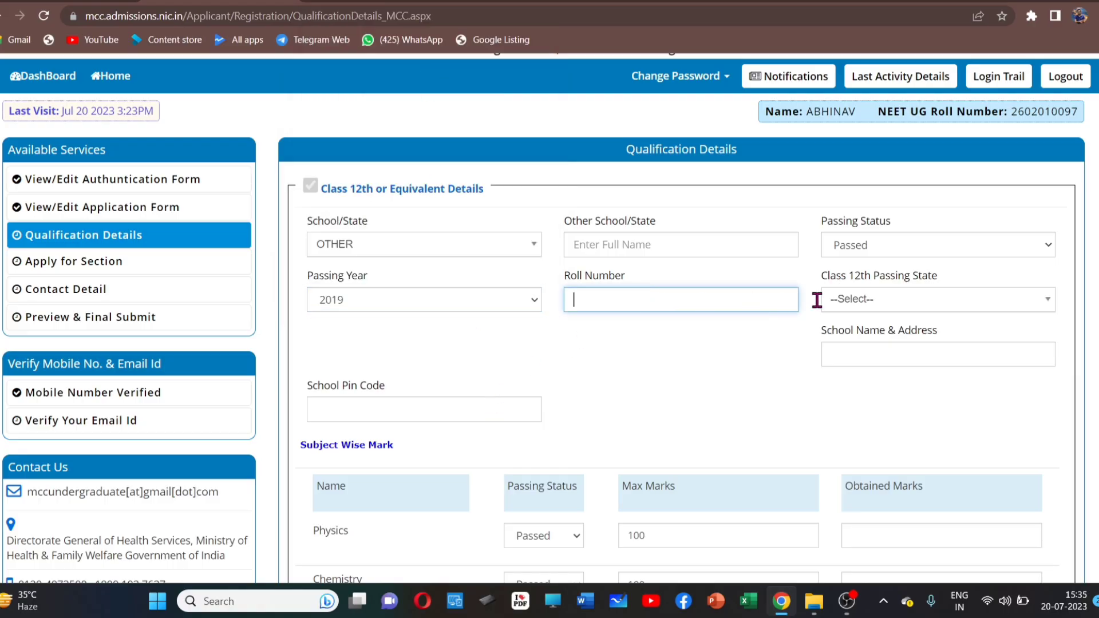
pyautogui.click(881, 302)
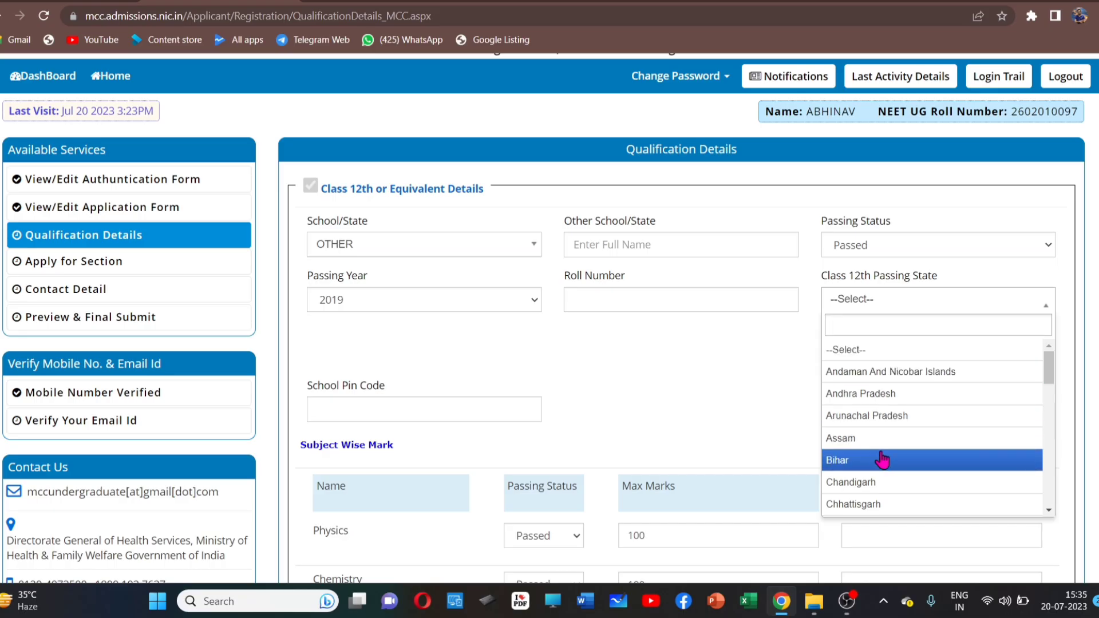
pyautogui.scroll(-3, 880, 479)
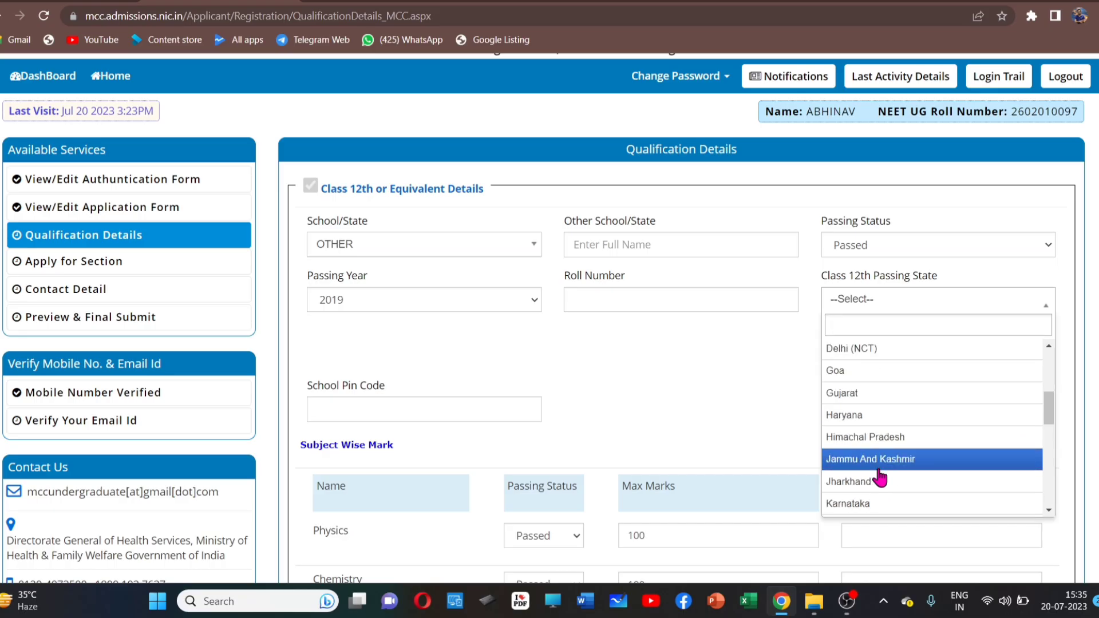
pyautogui.click(880, 480)
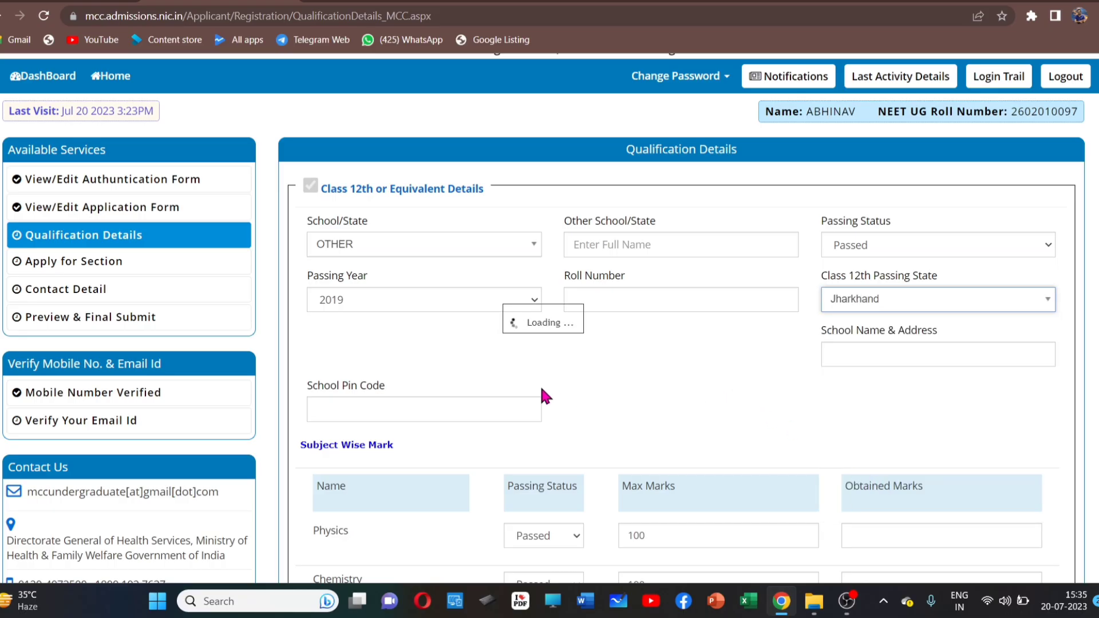
pyautogui.click(859, 355)
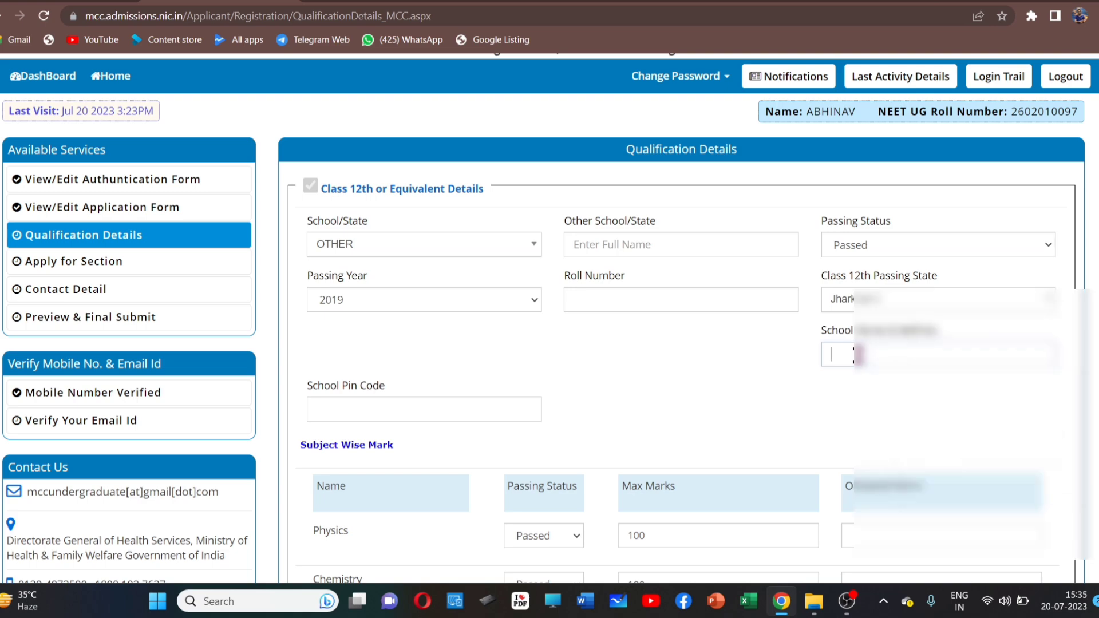
pyautogui.click(764, 366)
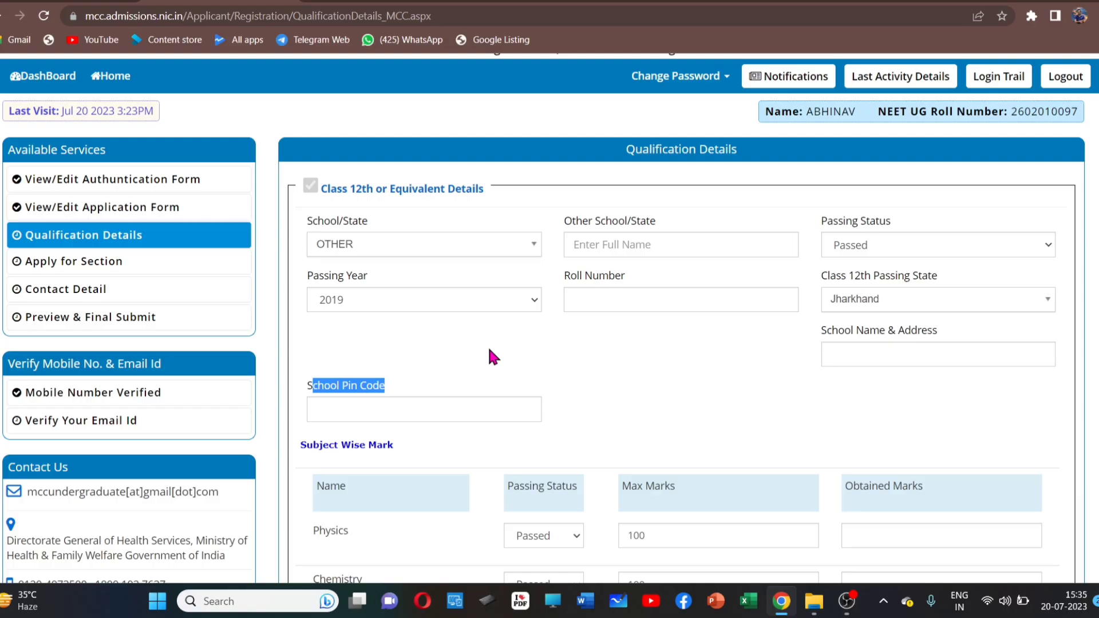
# Highlight the category-wise AIIMS eligibility percentages, save the qualification details and continue to the Apply for Section
pyautogui.scroll(-5, 489, 351)
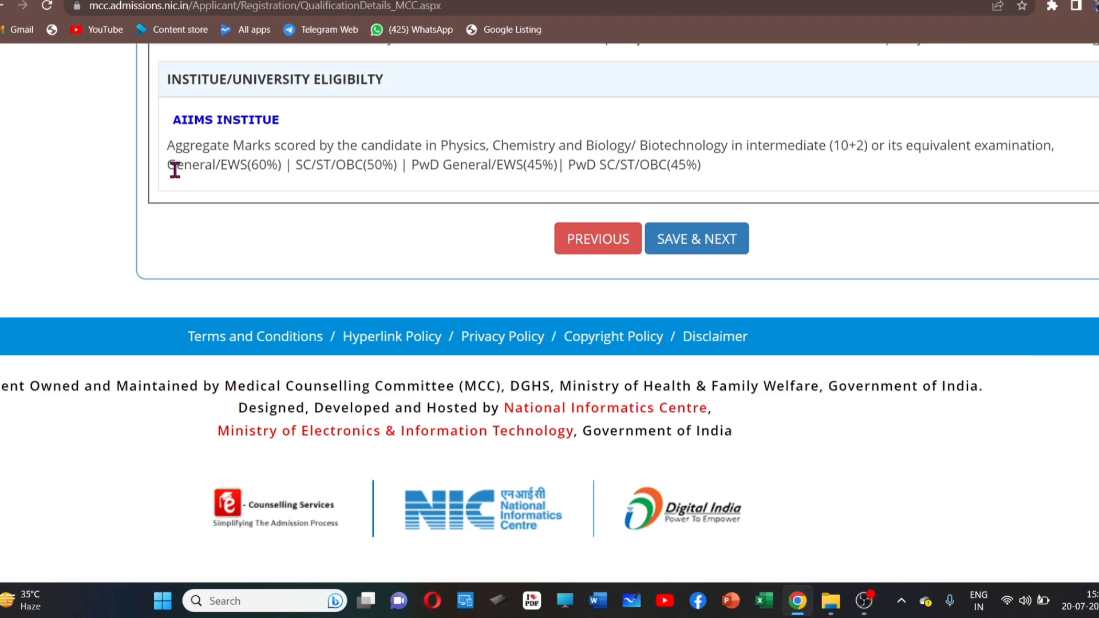
pyautogui.moveTo(175, 169); pyautogui.dragTo(713, 175)
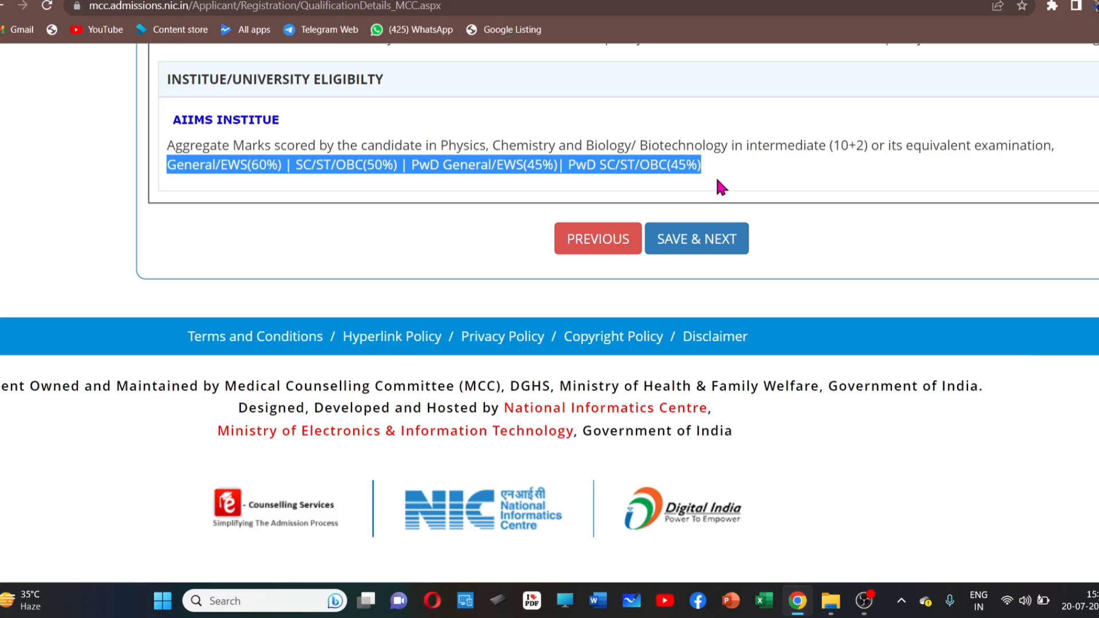
pyautogui.click(707, 245)
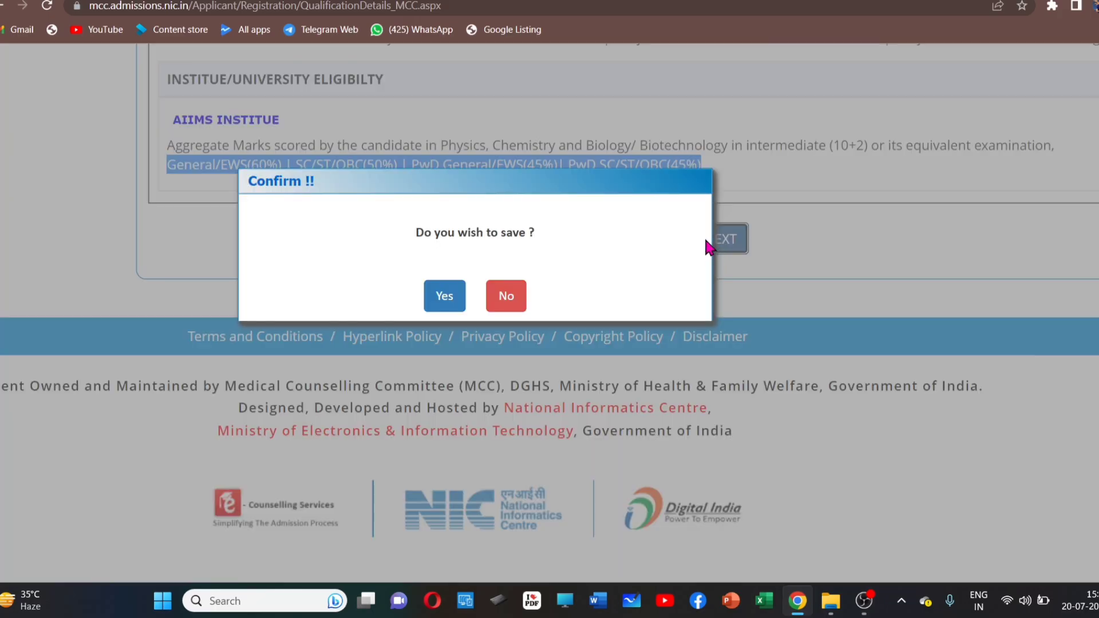
pyautogui.click(435, 302)
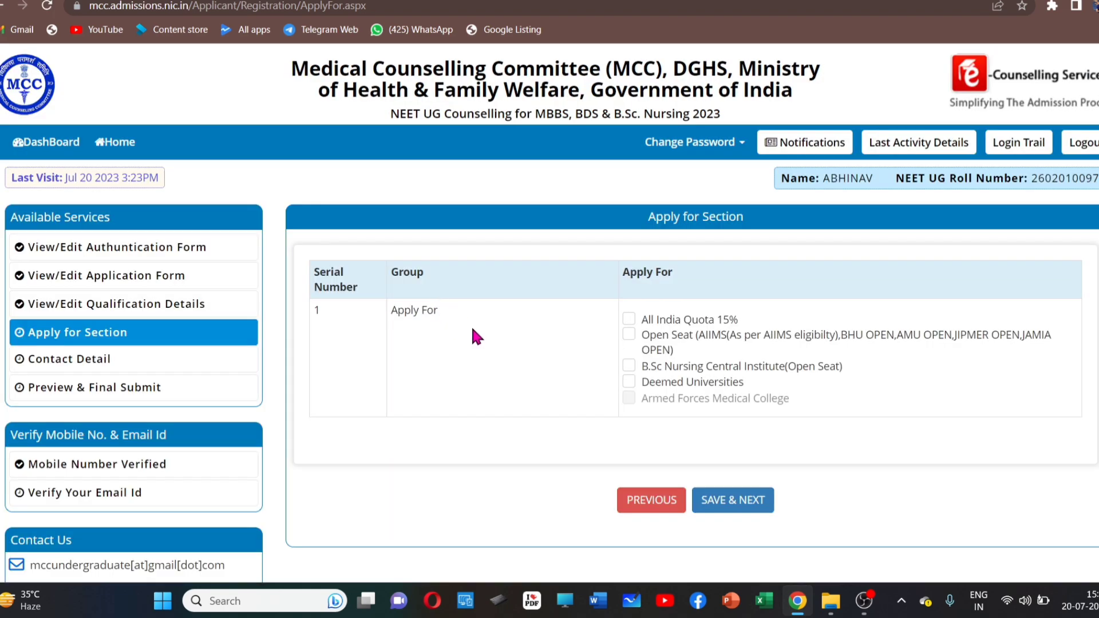
pyautogui.scroll(-1, 690, 380)
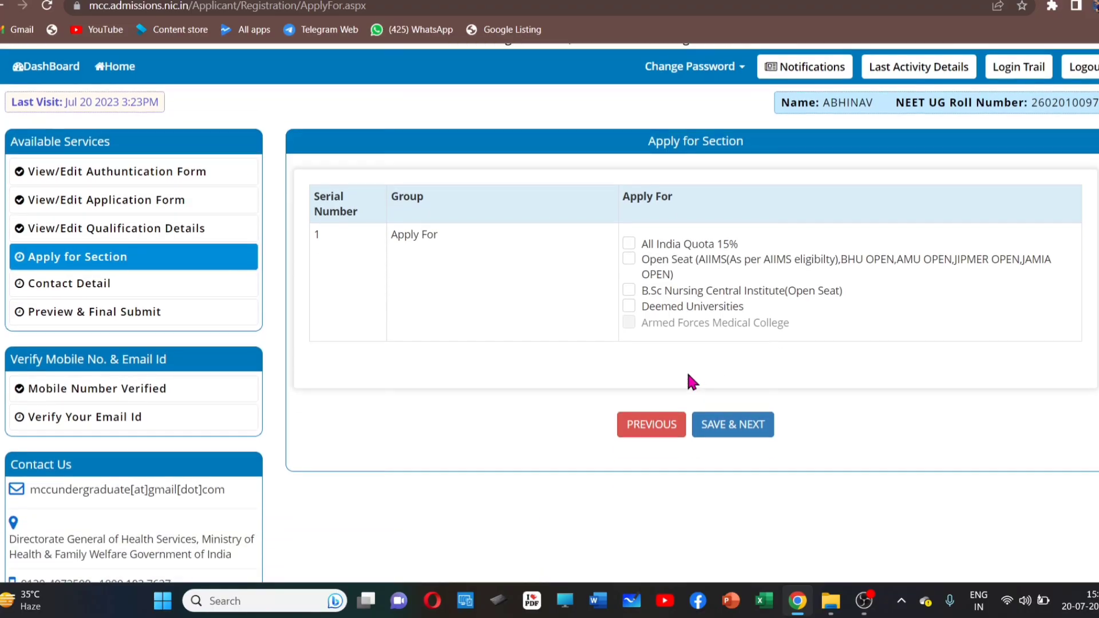
# Choose All India Quota 15% and the Open Seat option (AIIMS, BHU, AMU, JIPMER, JAMIA) in the Apply for Section
pyautogui.scroll(1, 690, 380)
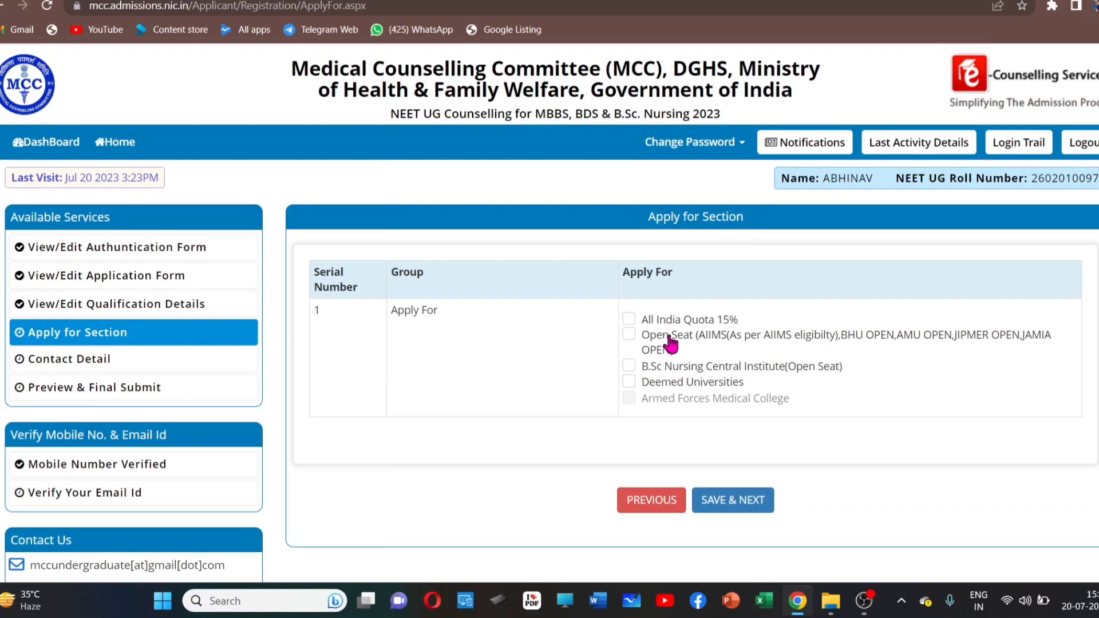
pyautogui.click(629, 318)
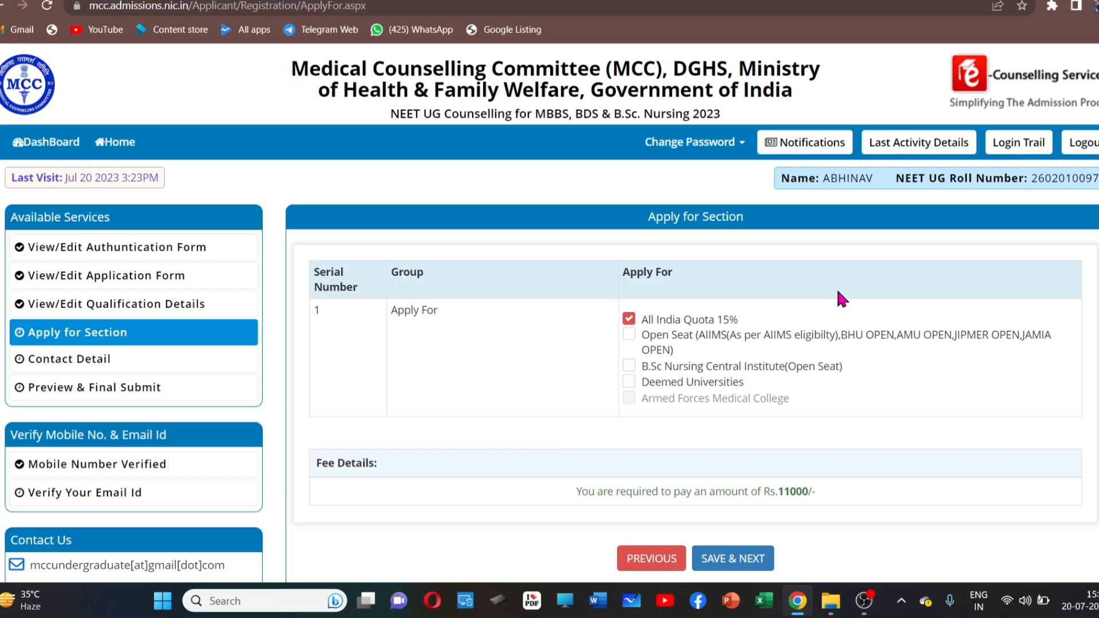
pyautogui.click(630, 334)
# Temporarily select B.Sc Nursing Central Institute and Deemed Universities, comparing the required fee with and without Deemed Universities
pyautogui.click(629, 367)
pyautogui.click(629, 367)
pyautogui.click(630, 381)
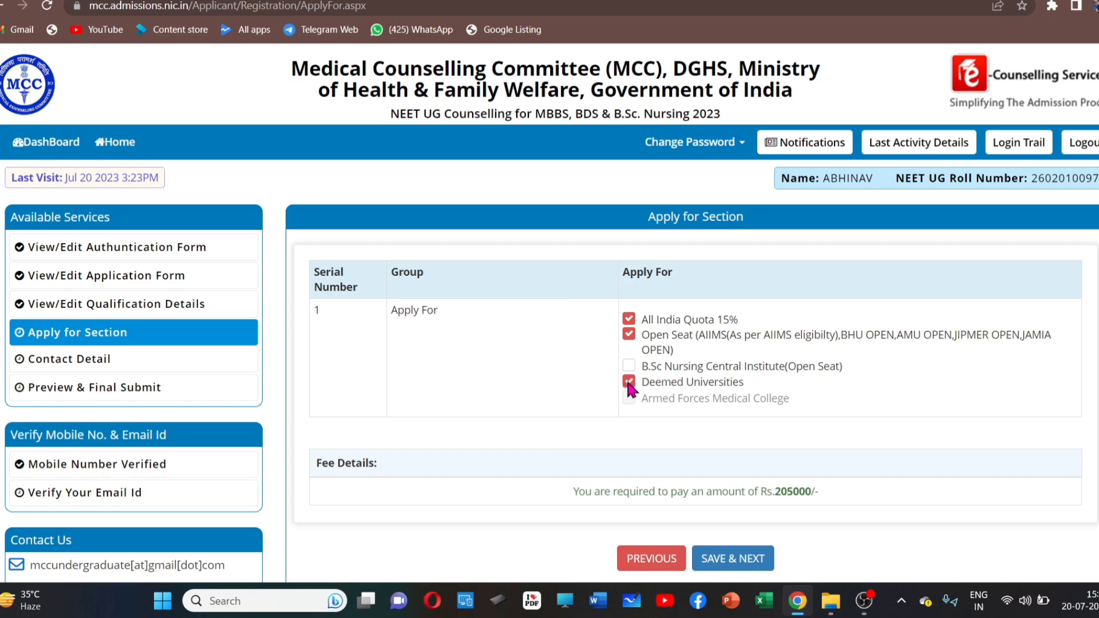
pyautogui.click(629, 381)
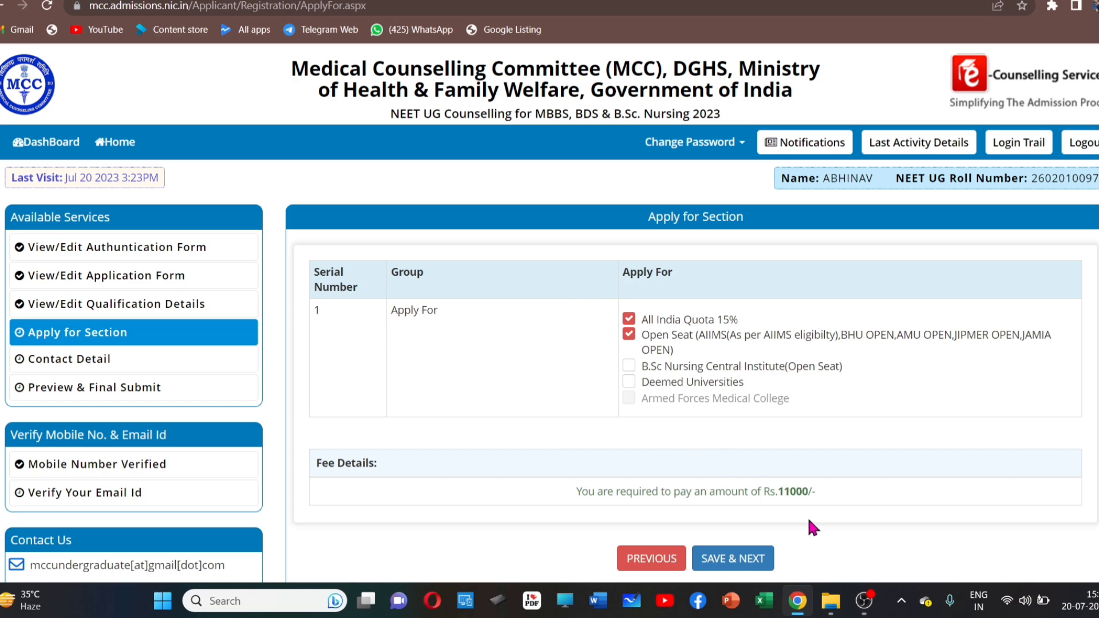
pyautogui.moveTo(776, 491); pyautogui.dragTo(818, 491)
pyautogui.click(629, 381)
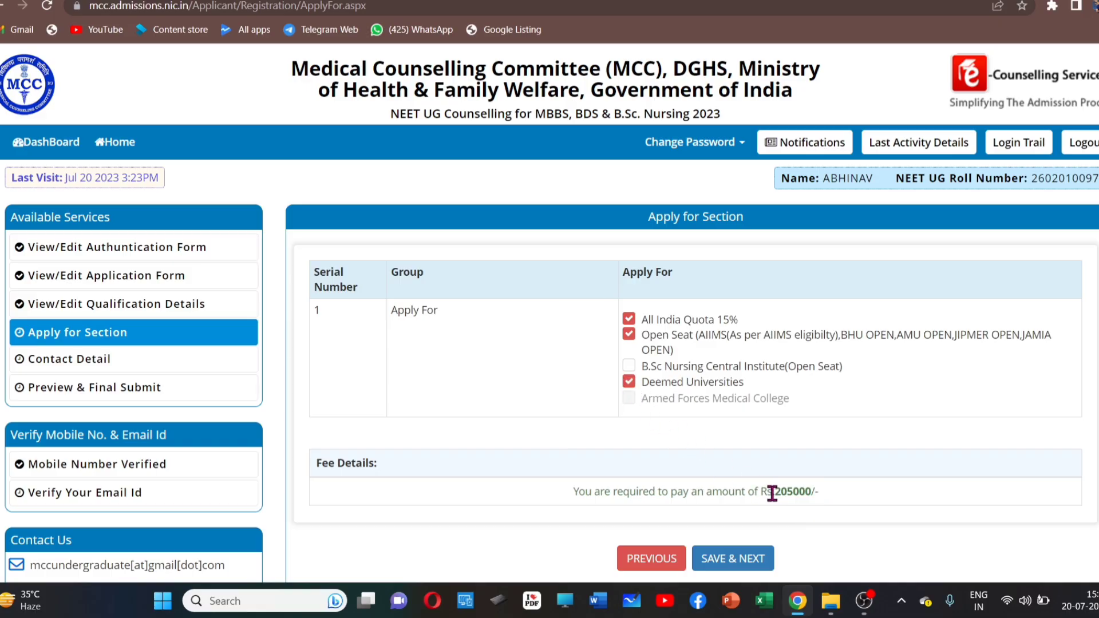
pyautogui.moveTo(772, 493); pyautogui.dragTo(816, 492)
pyautogui.click(629, 383)
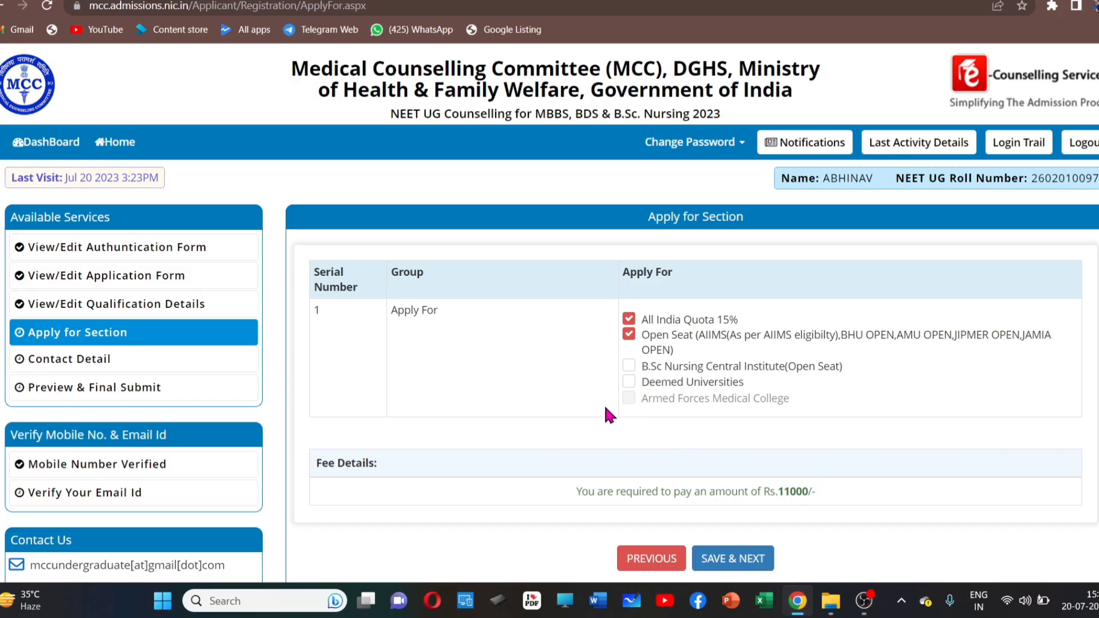
# Add B.Sc Nursing Central Institute(Open Seat) to the choices, save the Apply for Section and confirm the submission
pyautogui.click(630, 365)
pyautogui.click(630, 367)
pyautogui.scroll(-1, 624, 407)
pyautogui.scroll(1, 622, 409)
pyautogui.click(631, 366)
pyautogui.click(733, 560)
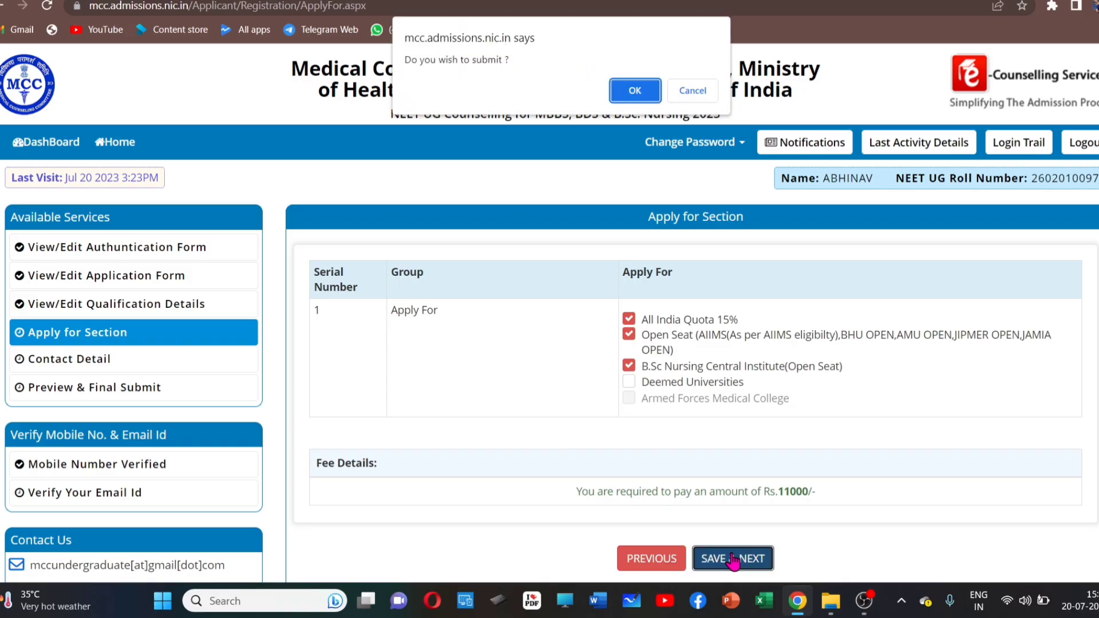
pyautogui.click(638, 94)
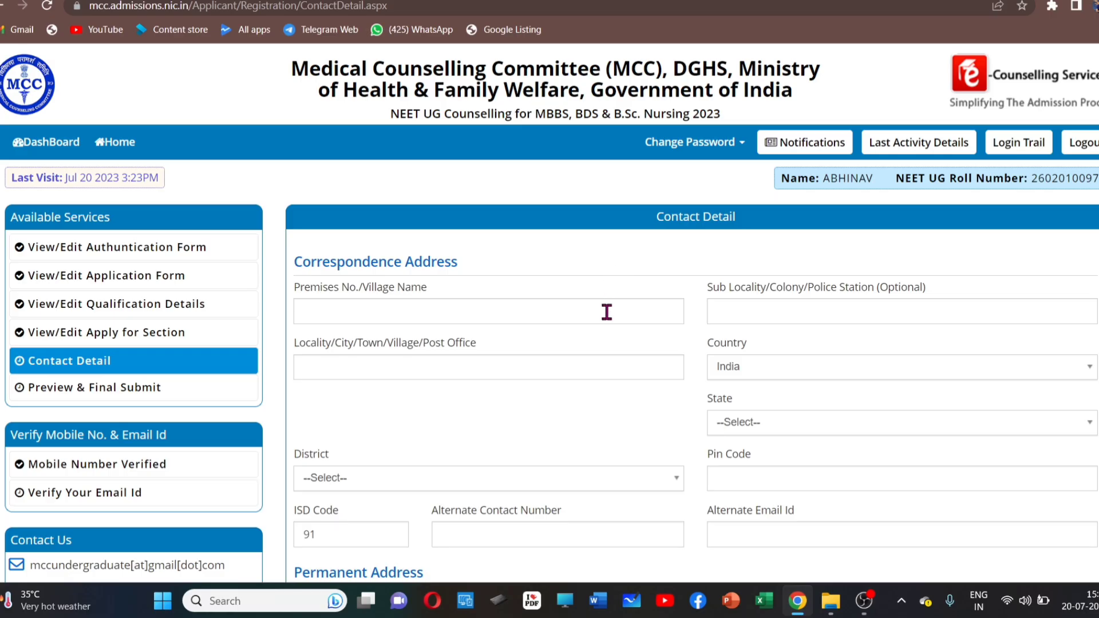
# Examine the Contact Detail form, checking the premises, sub locality and locality fields of the Correspondence Address
pyautogui.scroll(-3, 608, 329)
pyautogui.scroll(3, 611, 344)
pyautogui.scroll(-1, 609, 337)
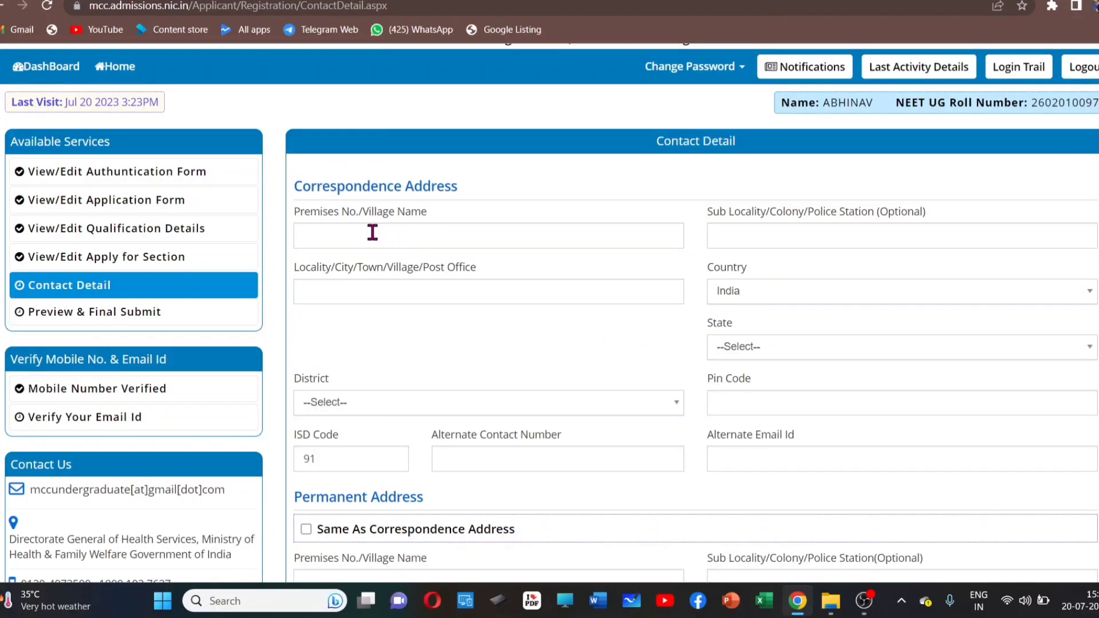
pyautogui.click(342, 238)
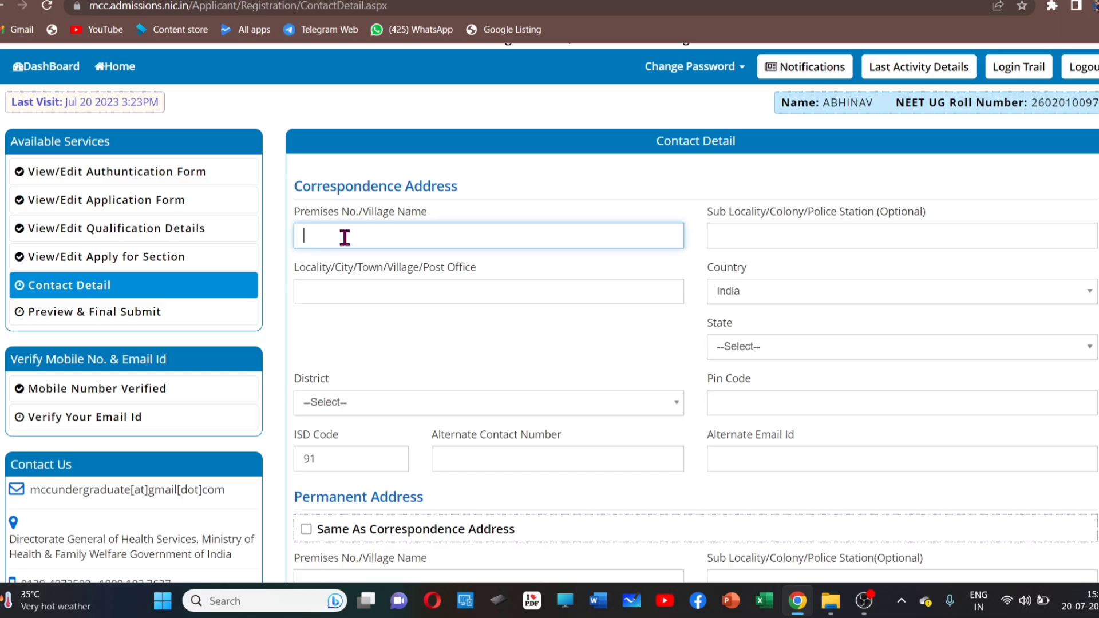
pyautogui.click(799, 239)
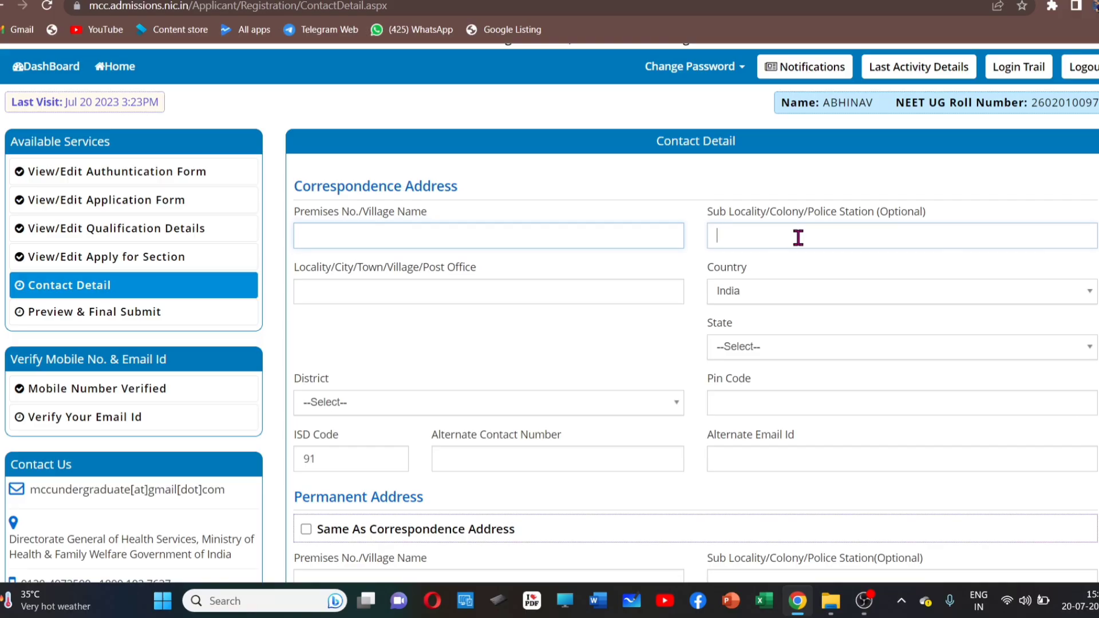
pyautogui.click(519, 292)
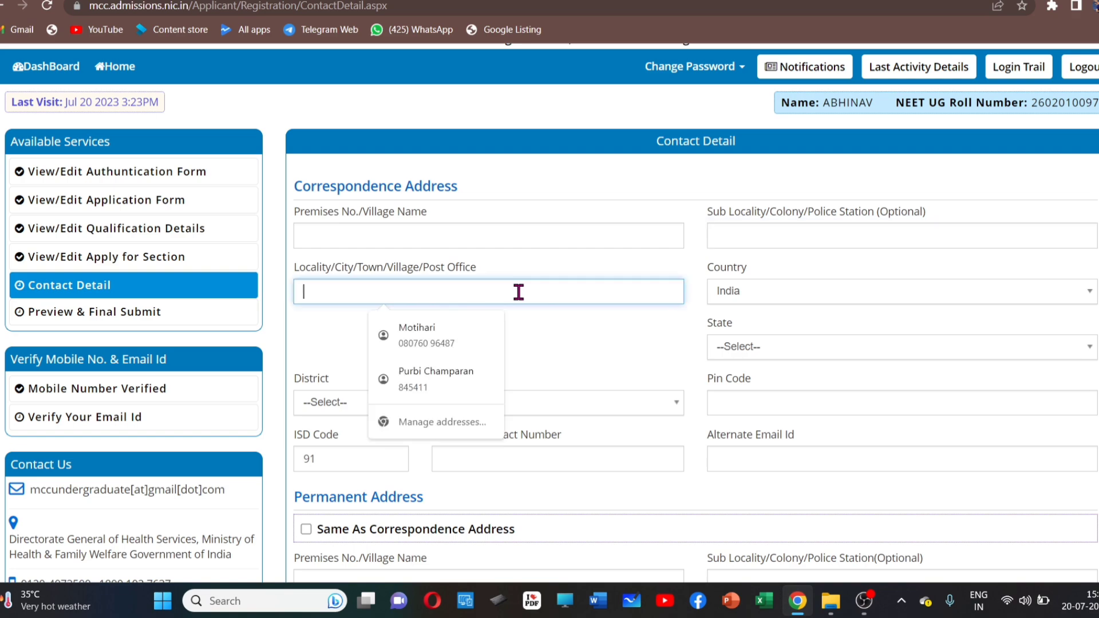
pyautogui.click(559, 330)
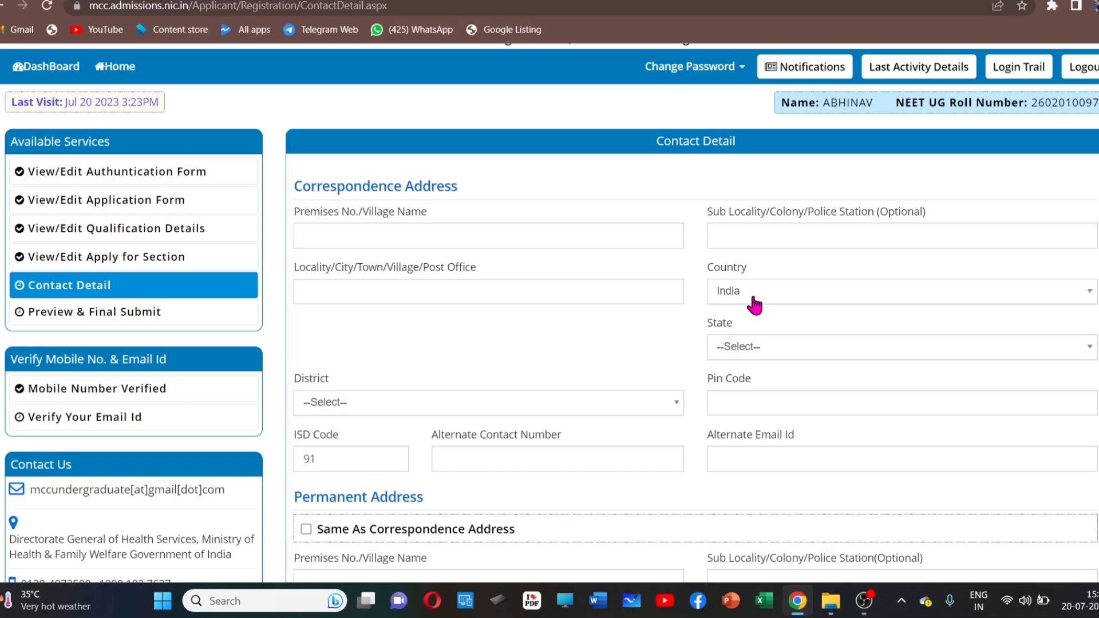
# Set the correspondence address state to Bihar and the district to EAST CHAMPARAN, leaving the pin code blank
pyautogui.click(733, 349)
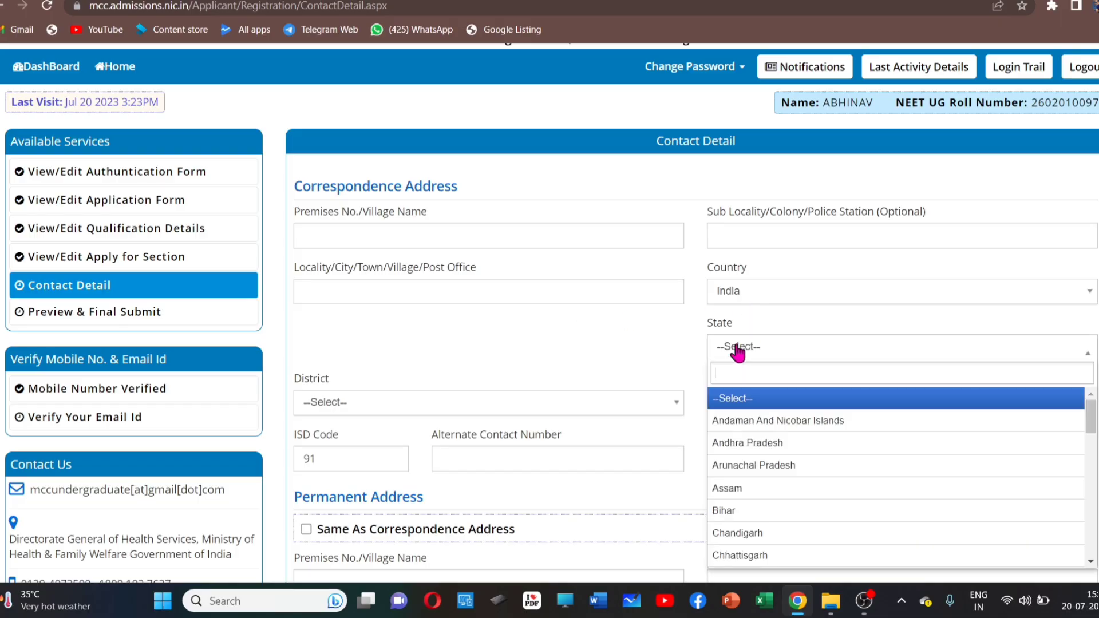
pyautogui.click(739, 509)
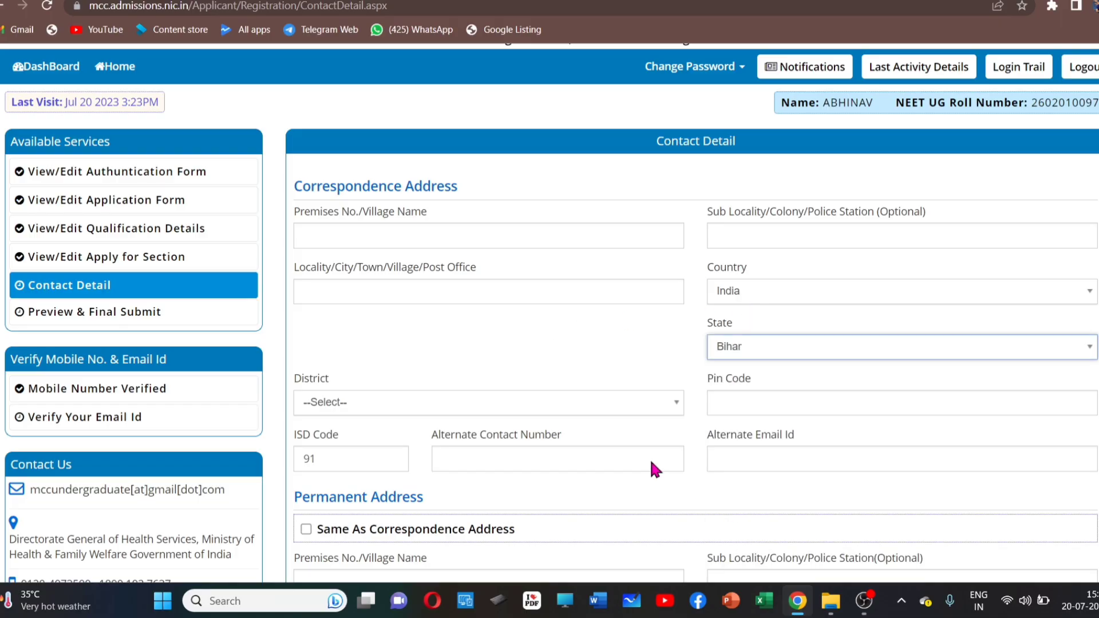
pyautogui.click(416, 408)
pyautogui.scroll(-2, 424, 493)
pyautogui.scroll(-5, 423, 493)
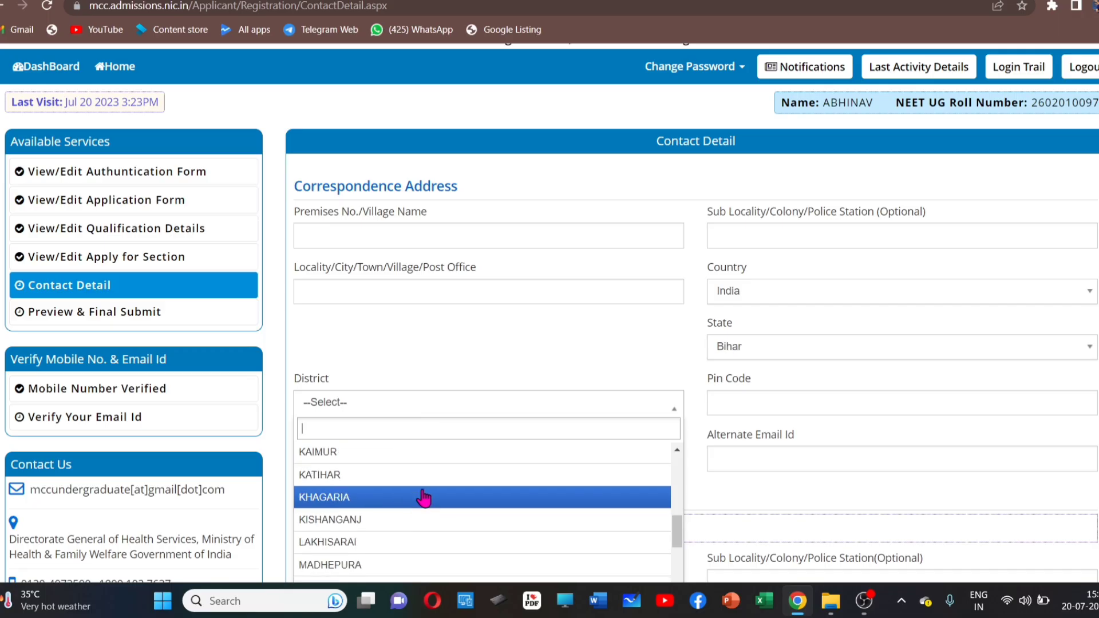
pyautogui.scroll(5, 423, 493)
pyautogui.click(427, 565)
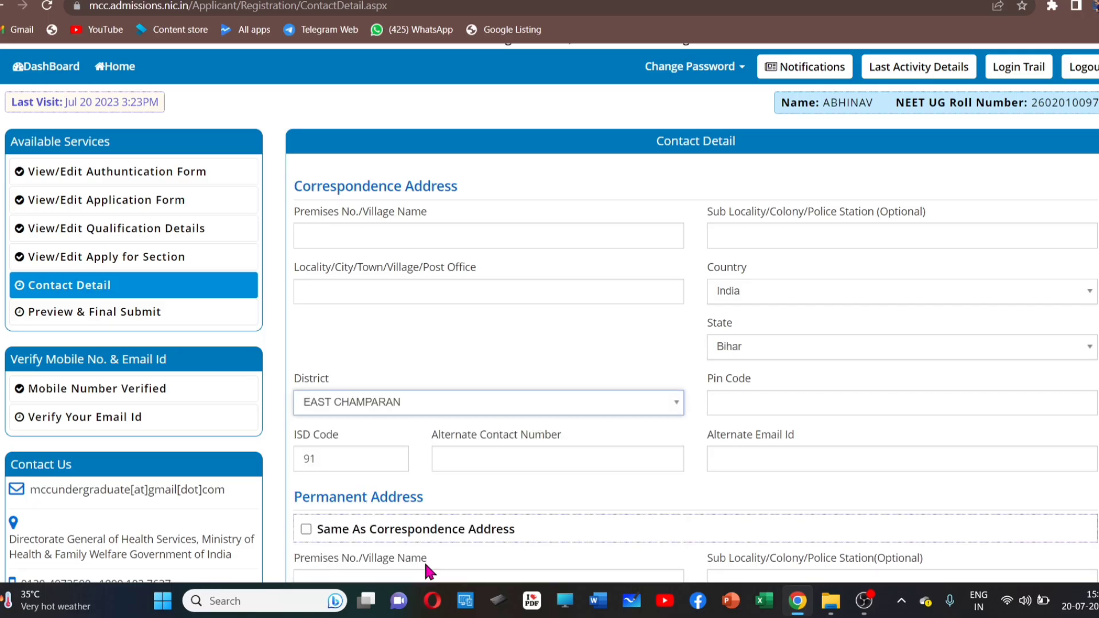
pyautogui.click(779, 398)
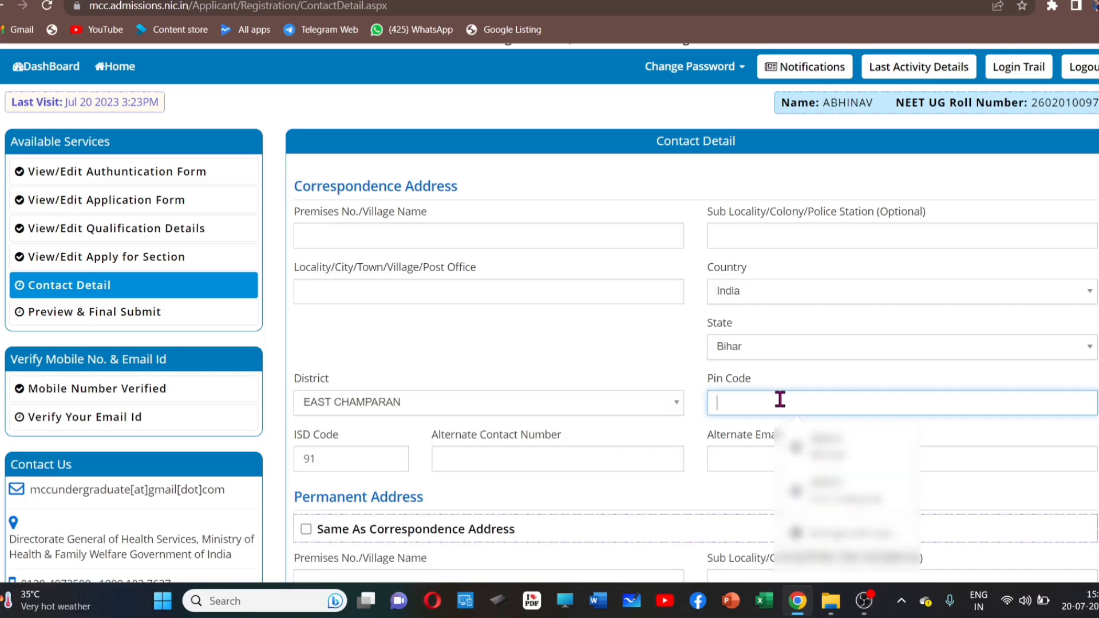
pyautogui.click(812, 352)
pyautogui.click(602, 349)
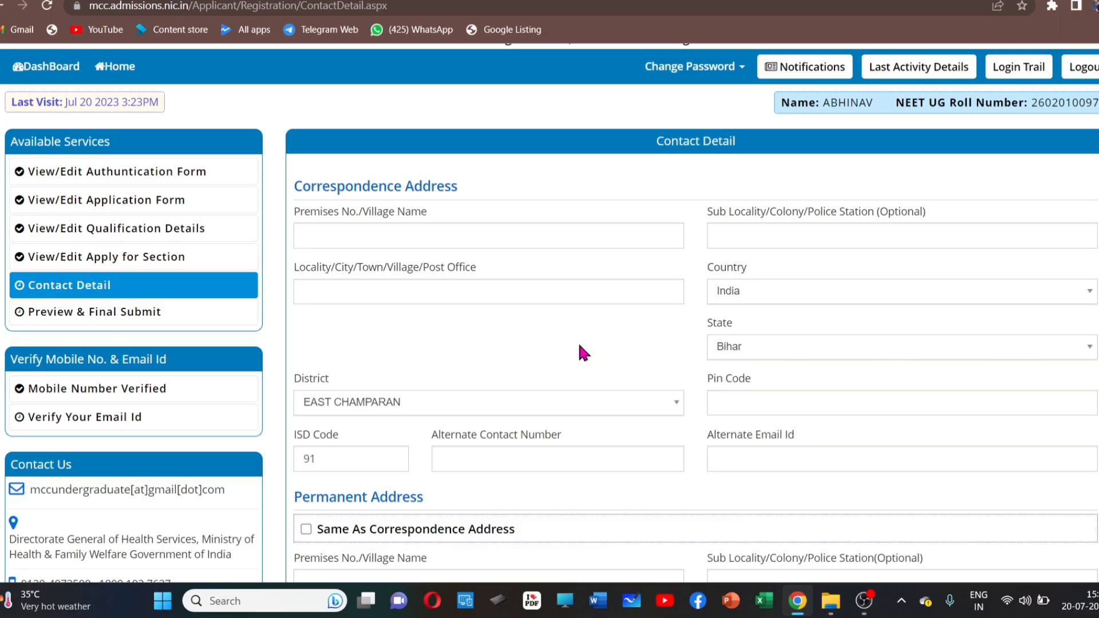
# Highlight the Correspondence Address heading and try to mark the permanent address as Same As Correspondence Address
pyautogui.scroll(-1, 588, 421)
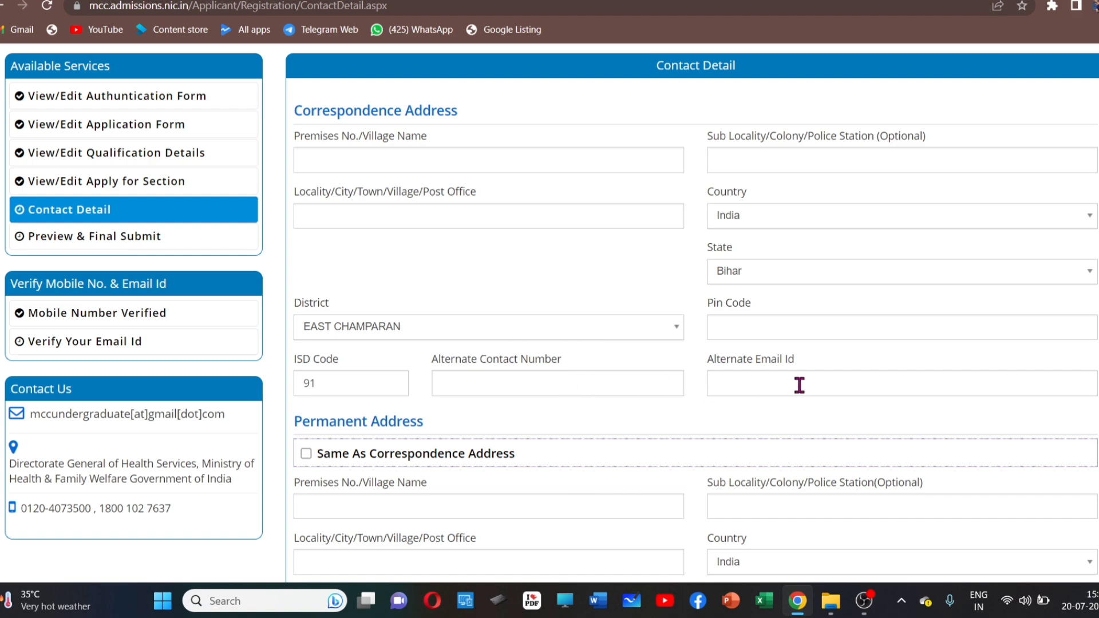
pyautogui.scroll(-1, 795, 383)
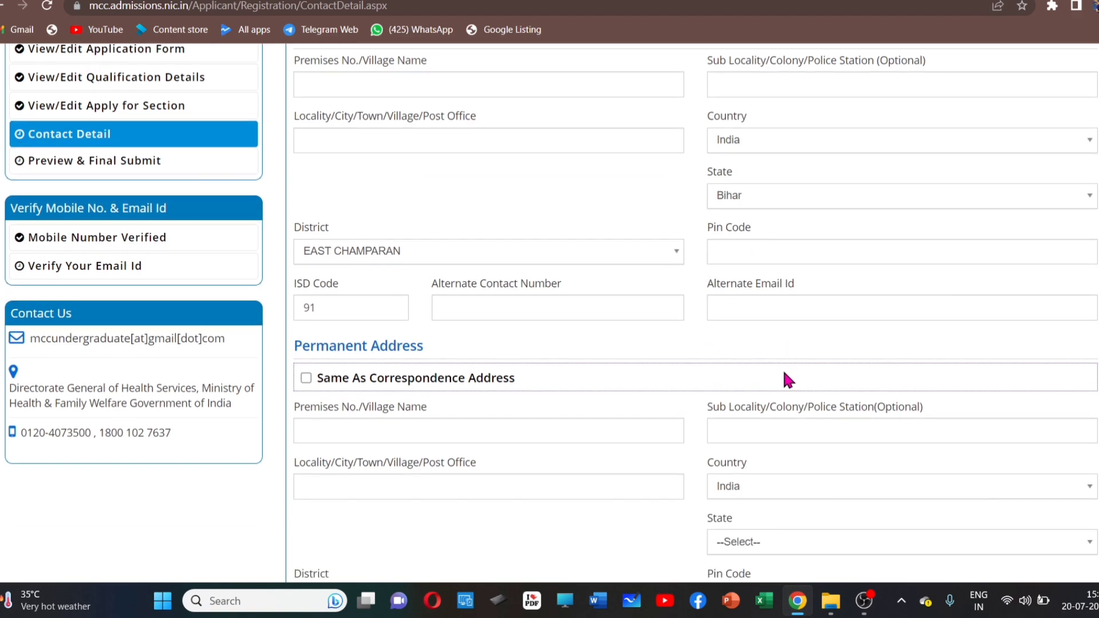
pyautogui.scroll(2, 297, 378)
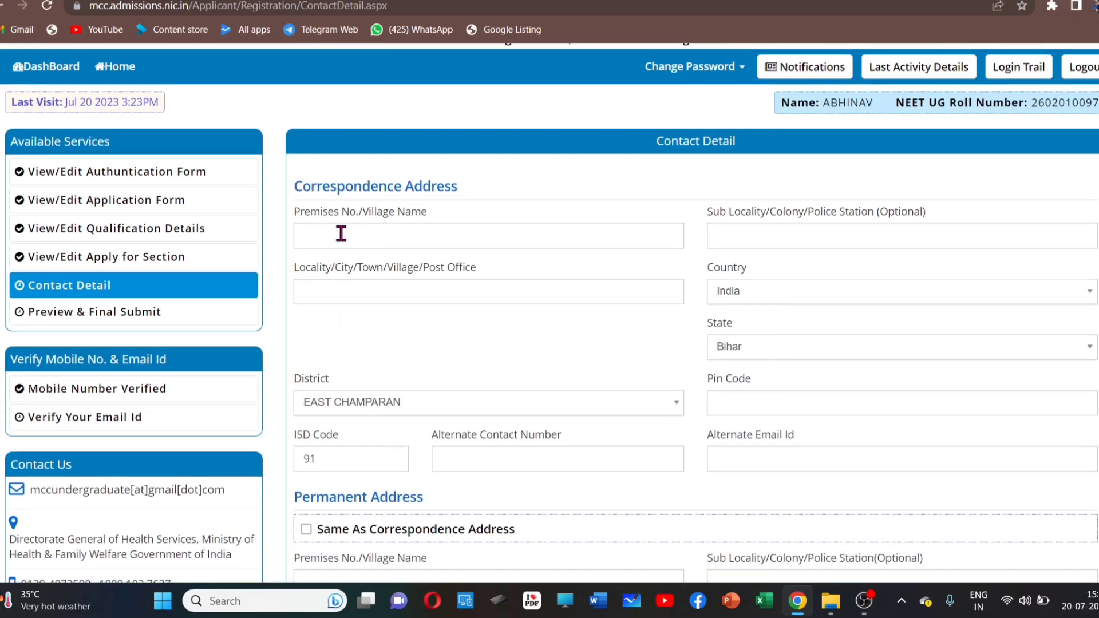
pyautogui.moveTo(295, 188); pyautogui.dragTo(462, 185)
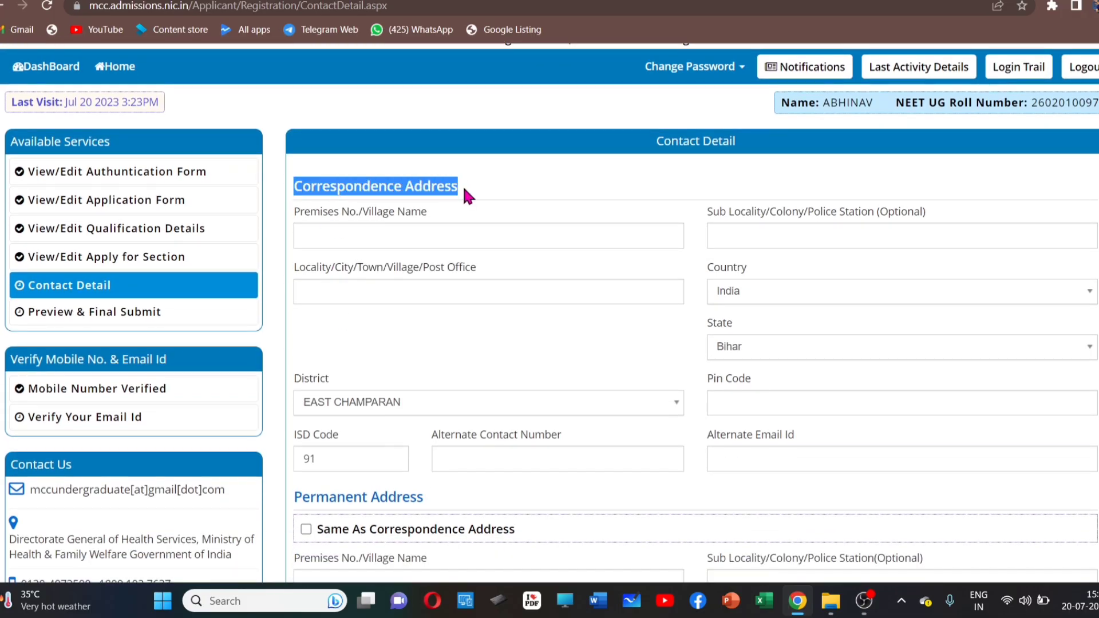
pyautogui.scroll(-2, 506, 361)
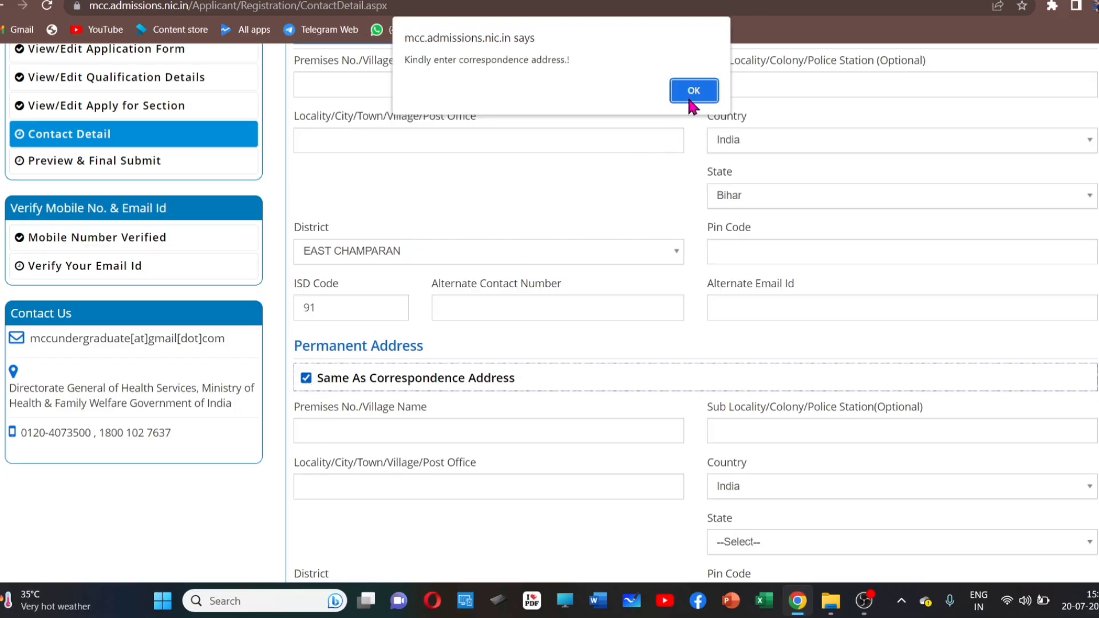
pyautogui.press('Return')
# Highlight the Permanent Address heading and examine the fields of that section
pyautogui.moveTo(293, 346); pyautogui.dragTo(434, 356)
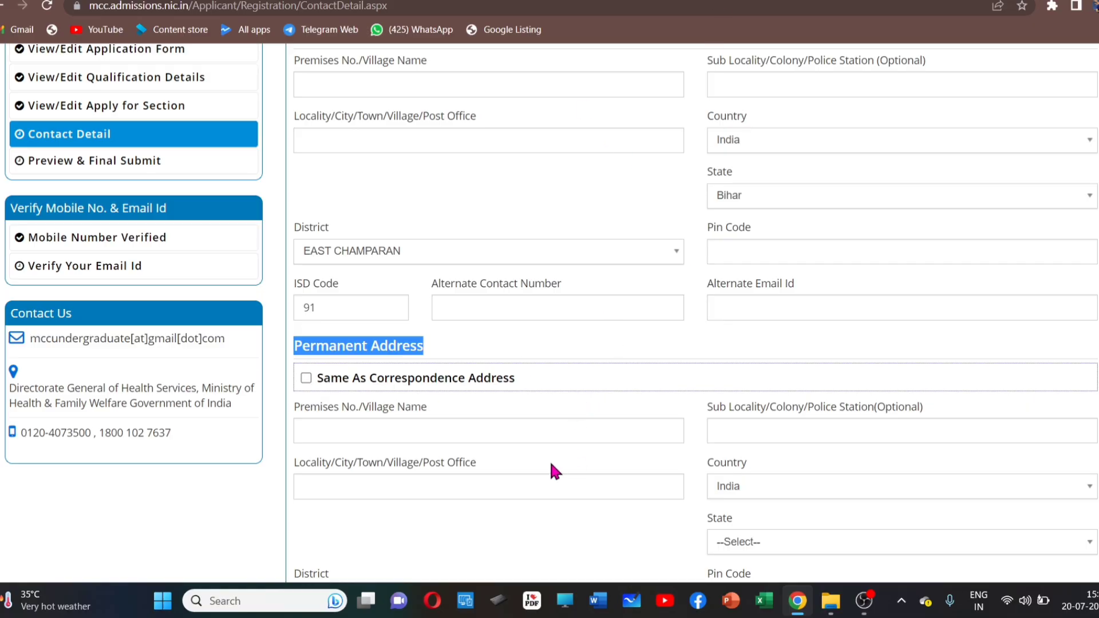
pyautogui.scroll(-1, 553, 470)
pyautogui.scroll(-1, 549, 471)
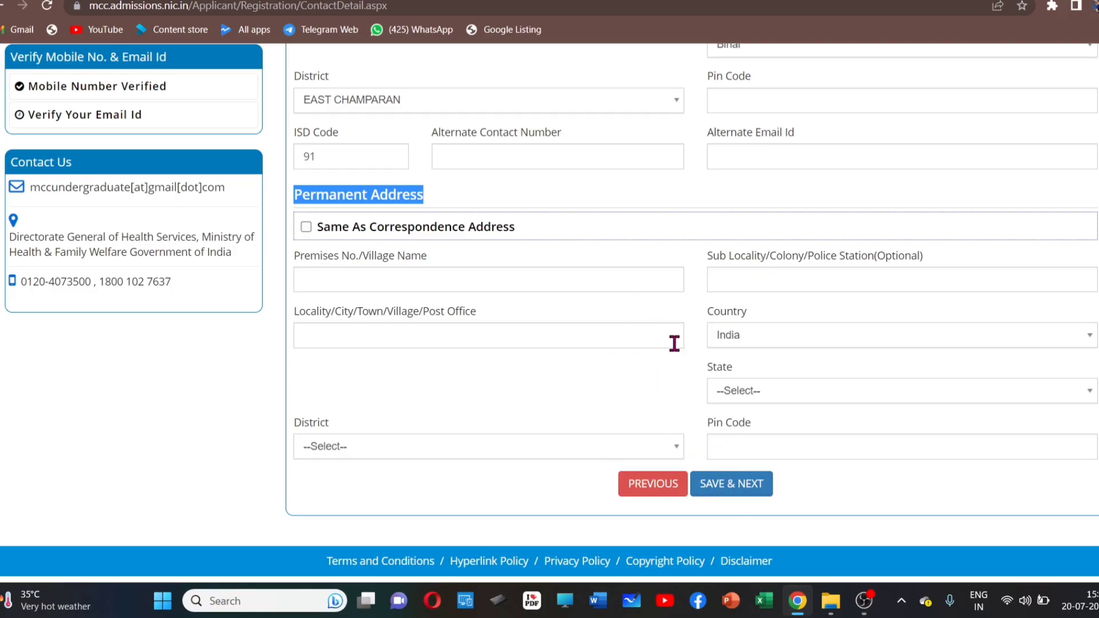
# Review the filled-in application on the Preview & Final Submit page, highlighting the entries listed below the qualification details
pyautogui.scroll(8, 675, 344)
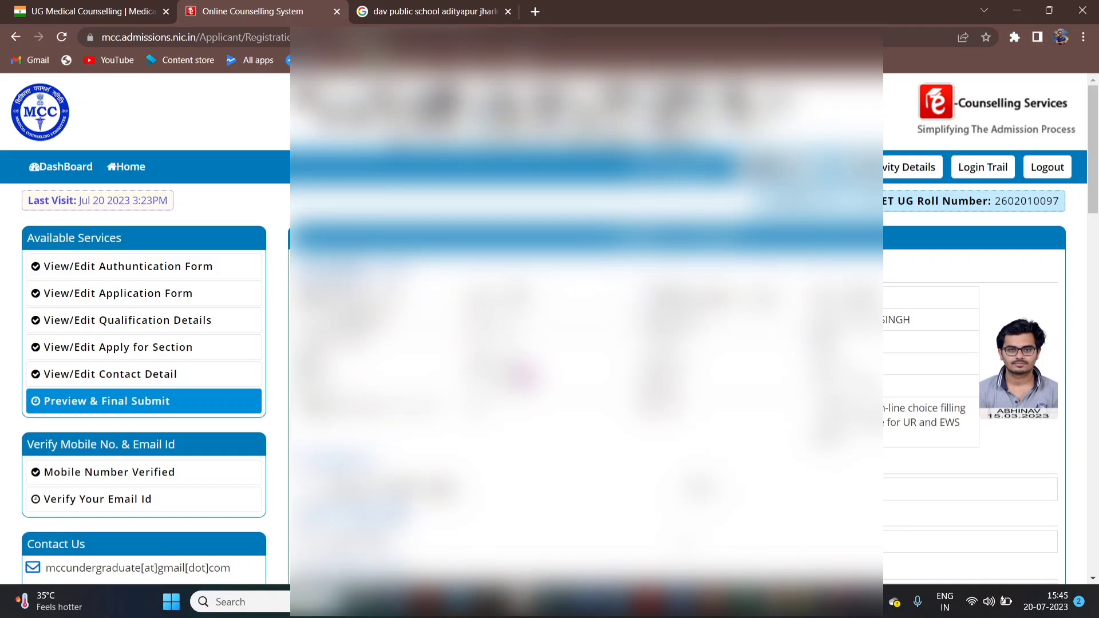
pyautogui.scroll(-1, 674, 343)
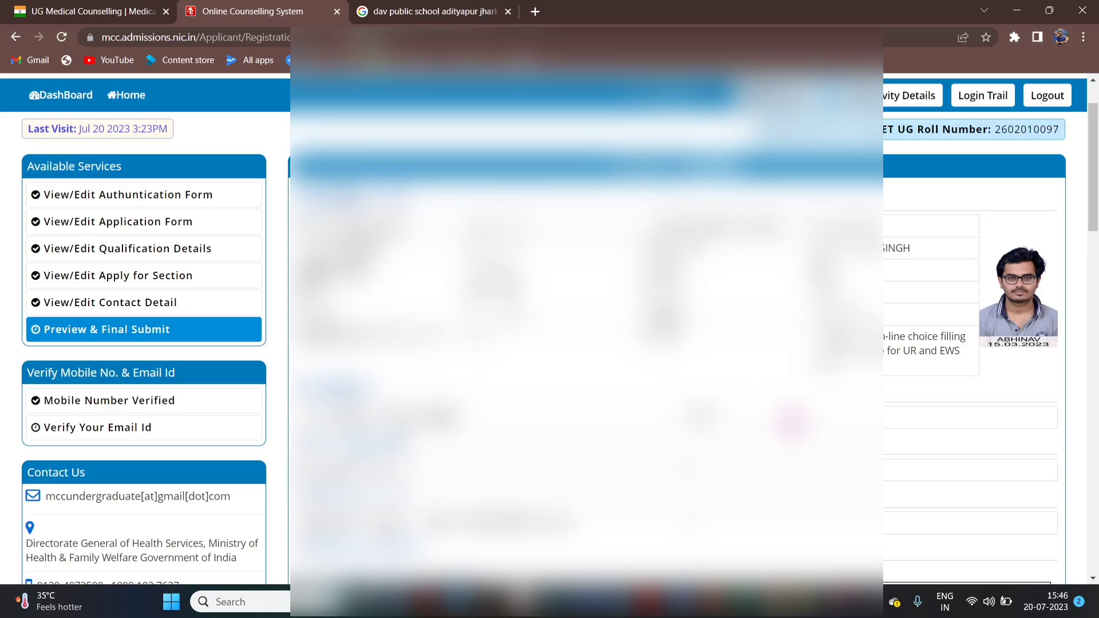
pyautogui.scroll(-1, 687, 321)
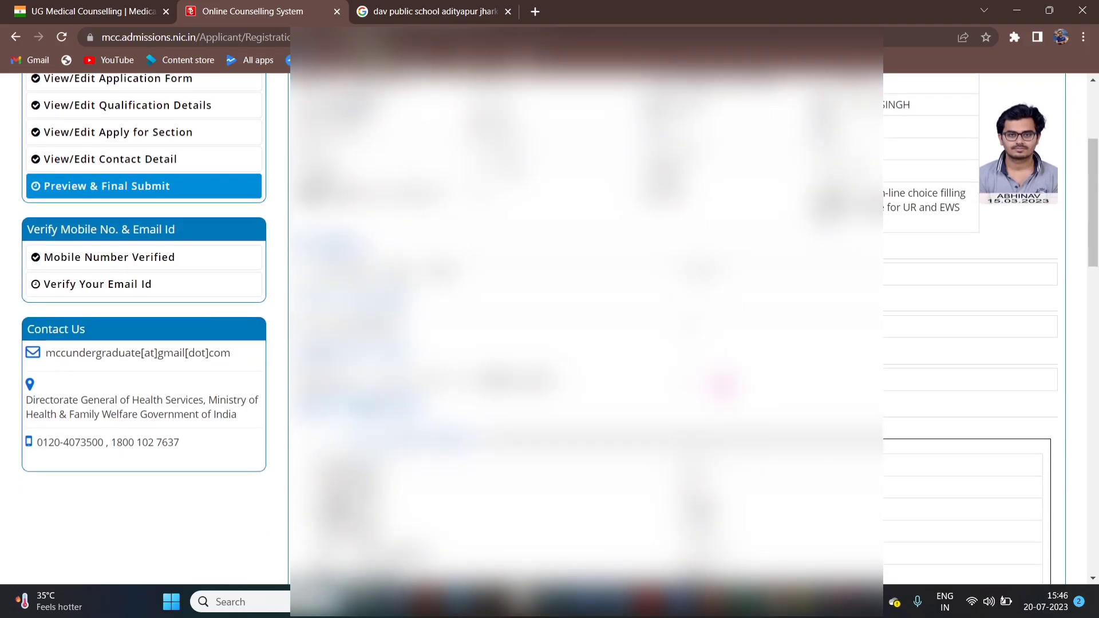
pyautogui.scroll(-3, 687, 321)
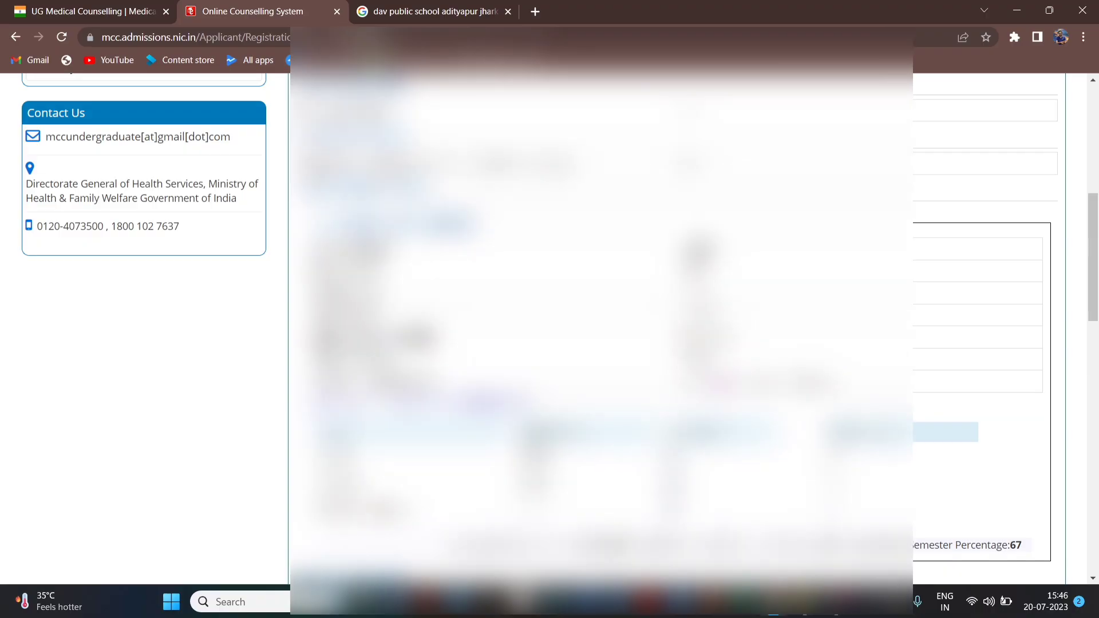
pyautogui.scroll(-5, 687, 321)
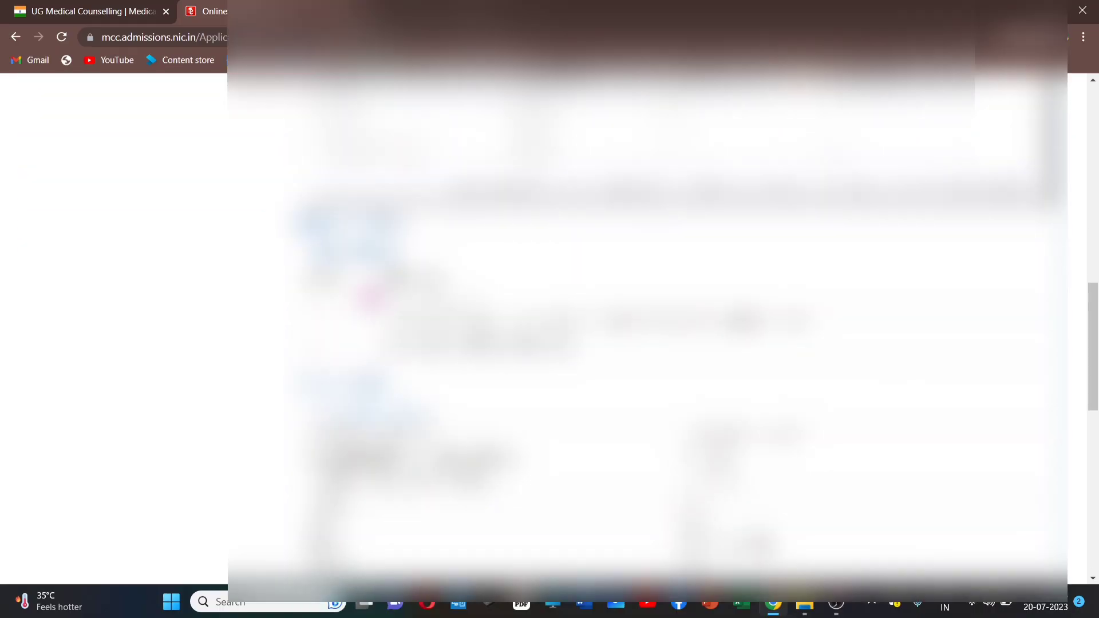
pyautogui.scroll(-1, 647, 326)
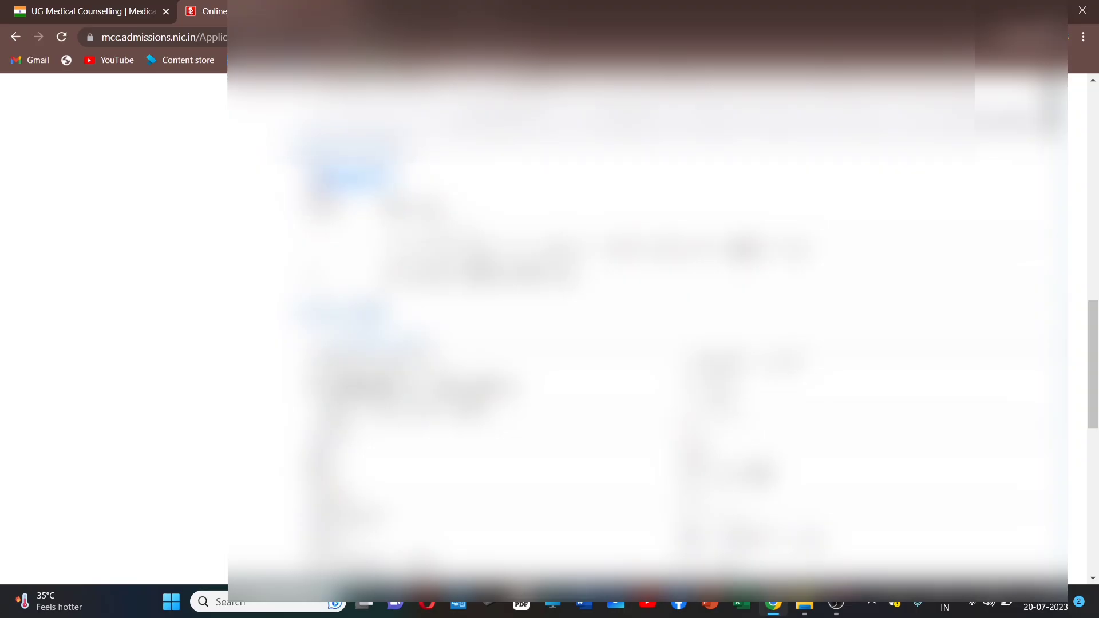
pyautogui.moveTo(325, 182); pyautogui.dragTo(396, 181)
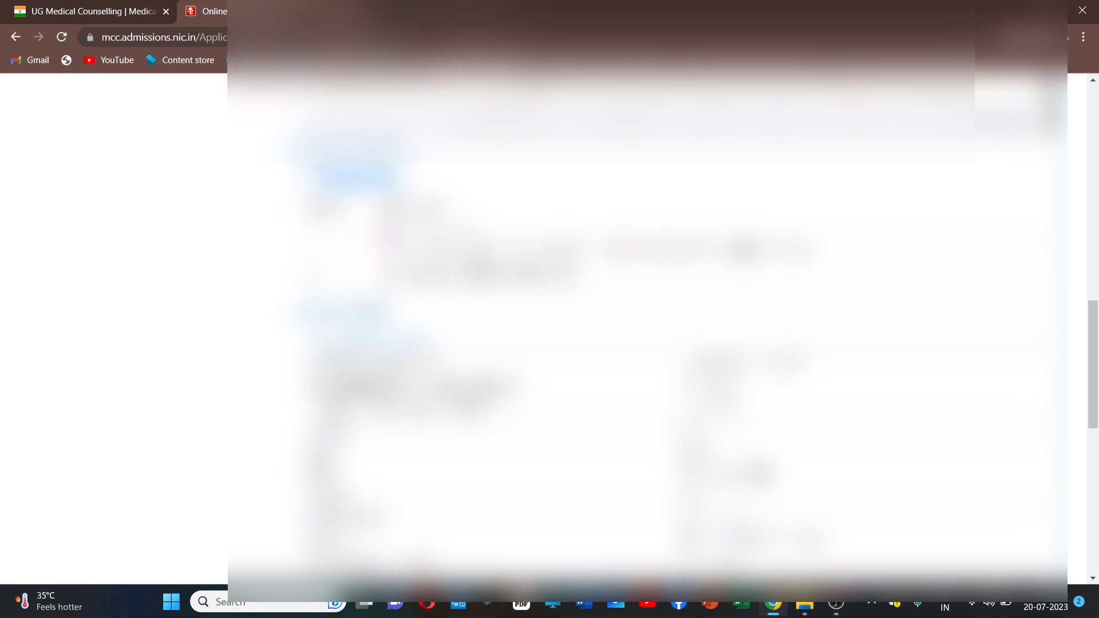
pyautogui.moveTo(386, 230); pyautogui.dragTo(478, 230)
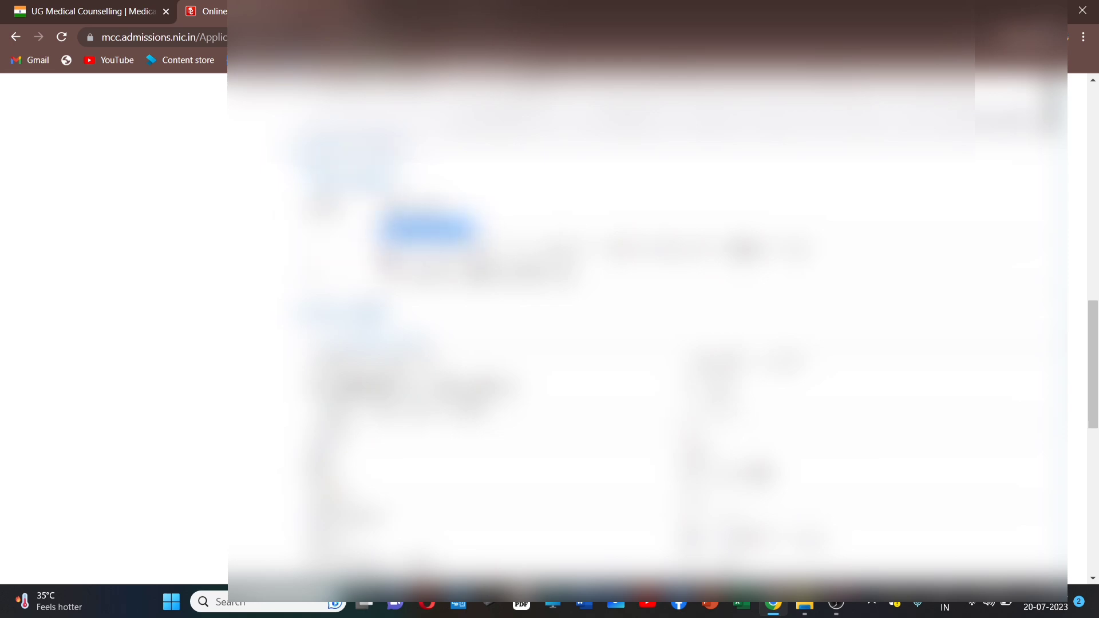
pyautogui.moveTo(384, 252); pyautogui.dragTo(814, 258)
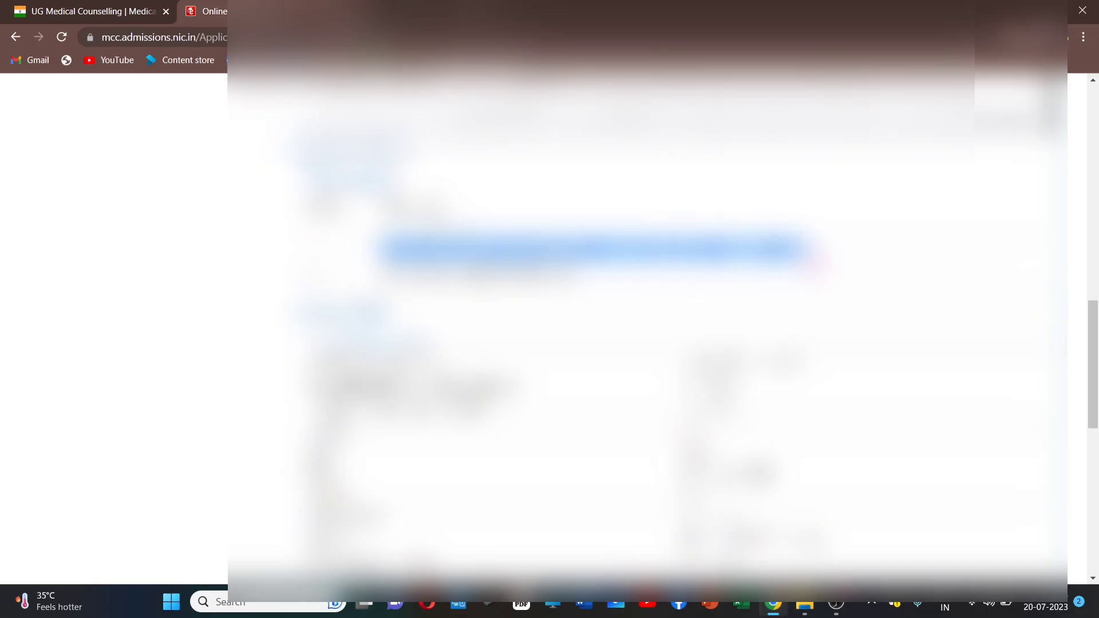